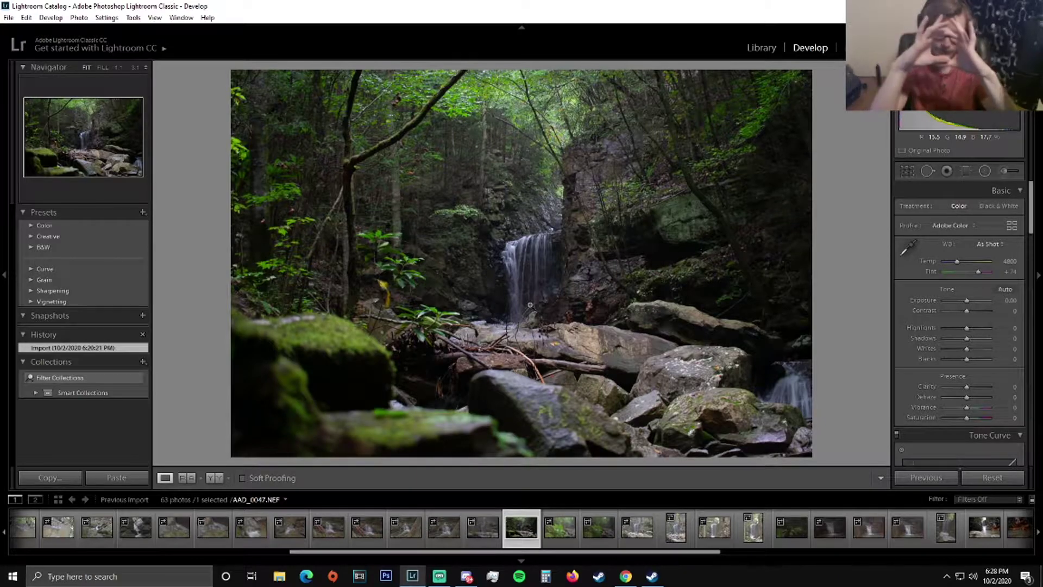
Set the waterfall photo's Clarity to +62.
left_click_drag(531, 272, 428, 371)
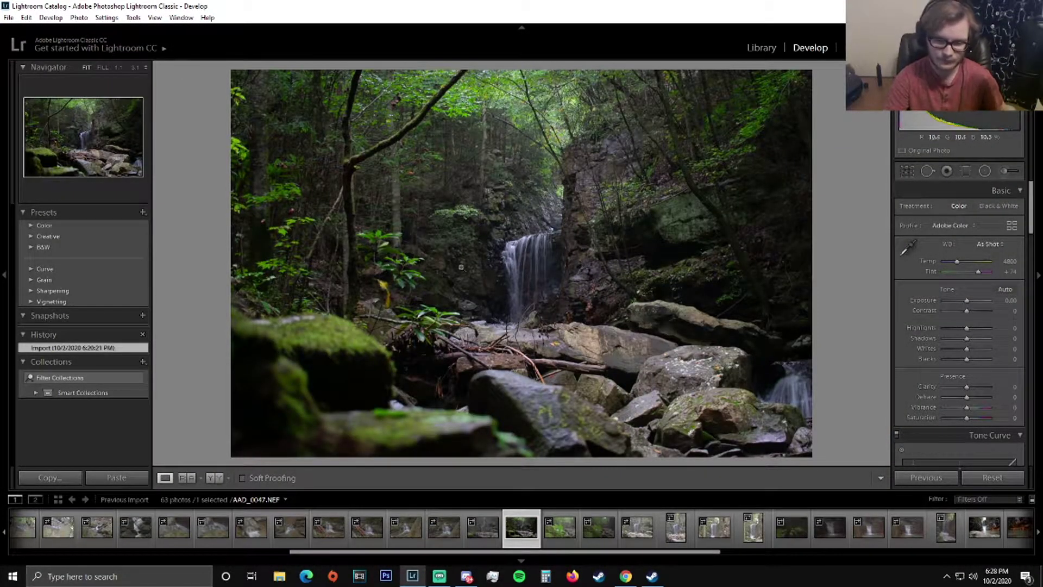
left_click_drag(539, 235, 497, 245)
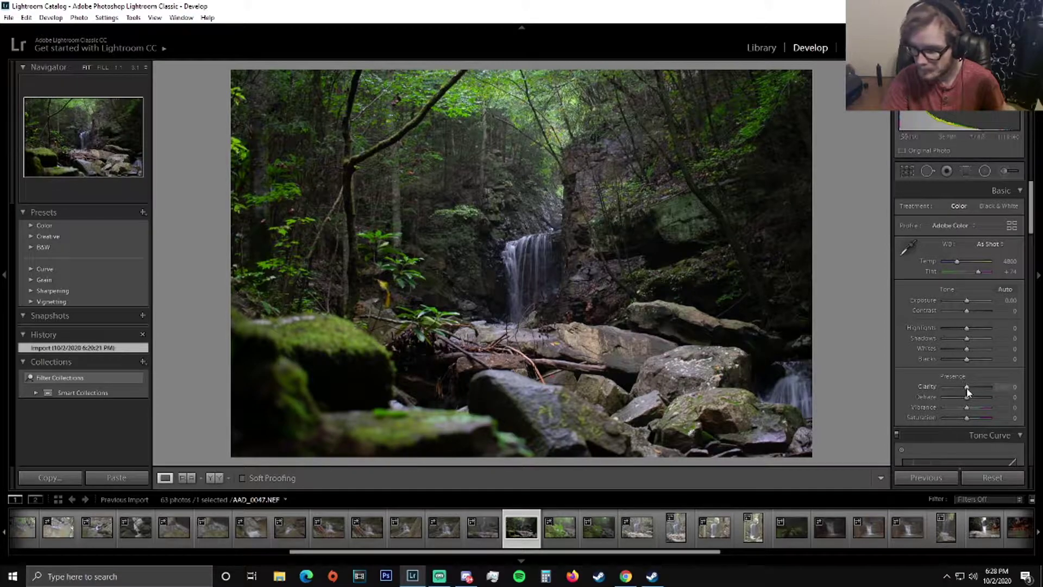
left_click_drag(969, 387, 982, 388)
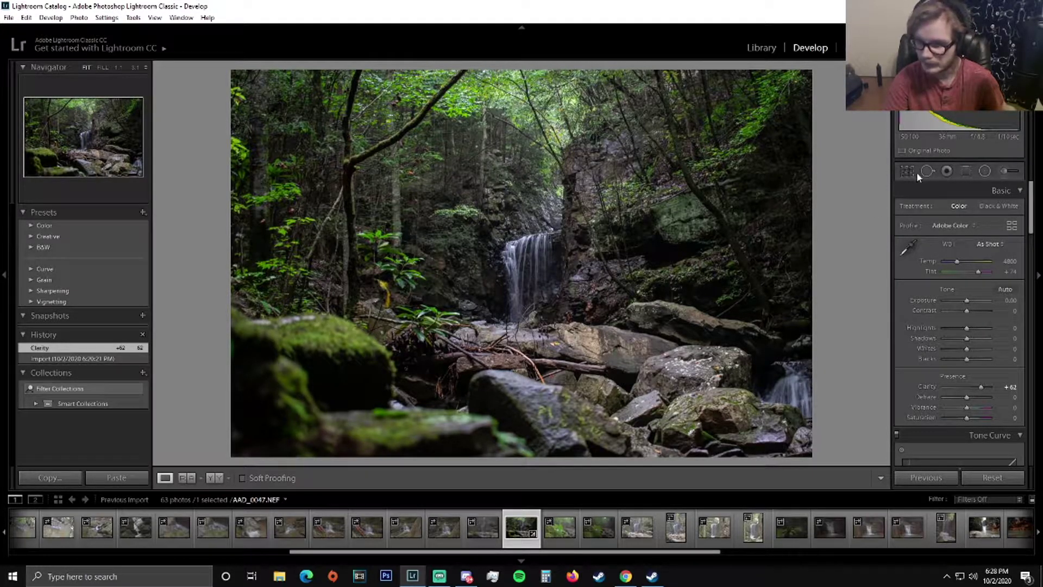
Crop a narrow strip off the photo's left edge, keeping its full height, and apply the crop.
left_click(915, 172)
left_click_drag(231, 264, 244, 264)
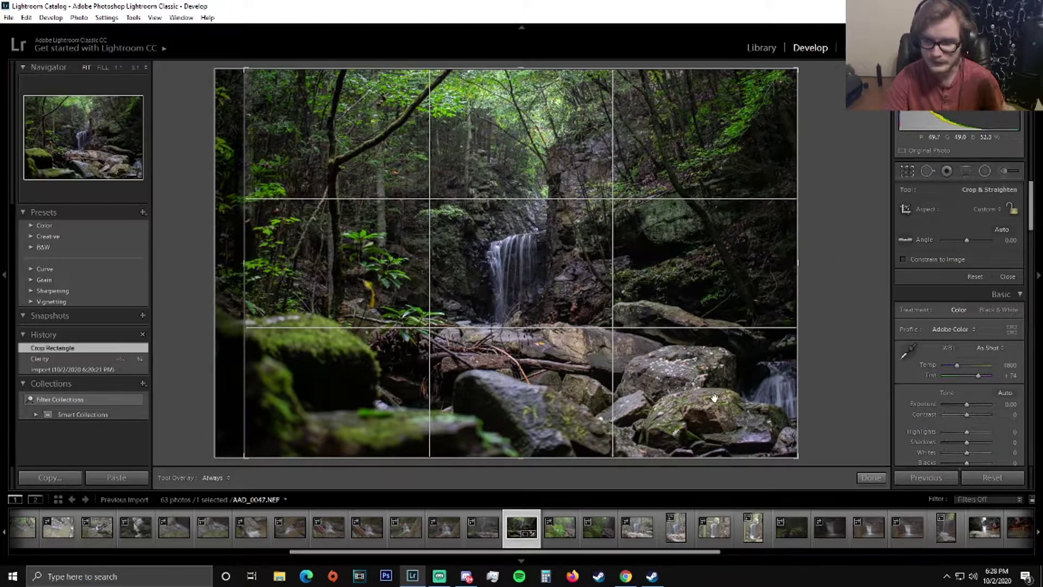
left_click(871, 477)
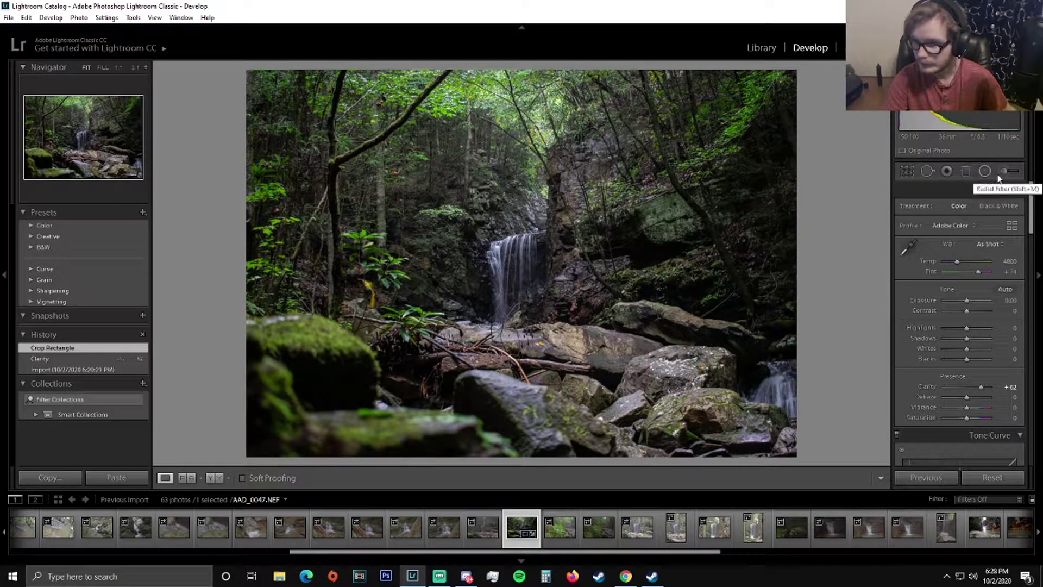
Add a vertical graduated filter from the photo's right side toward the waterfall and set its Exposure to -0.17.
left_click(966, 173)
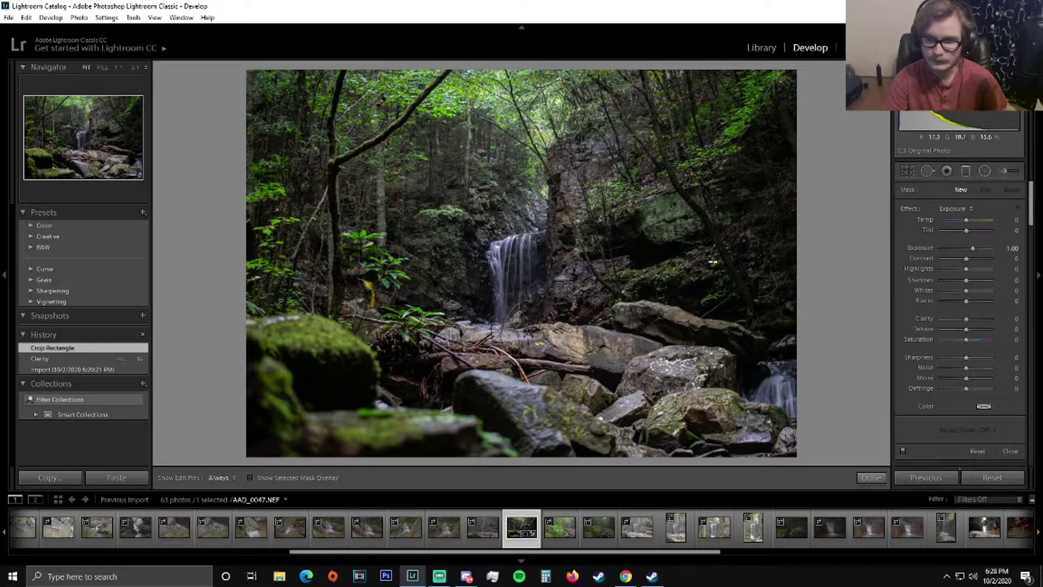
left_click_drag(860, 277, 573, 279)
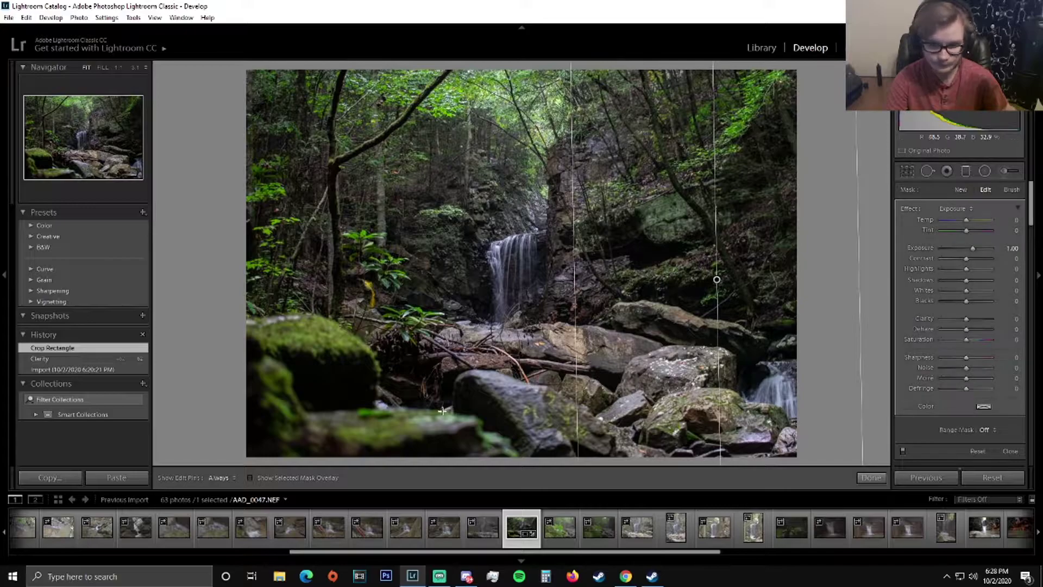
mouse_move(973, 251)
left_mouse_down()
mouse_move(942, 249)
mouse_move(963, 254)
left_mouse_up()
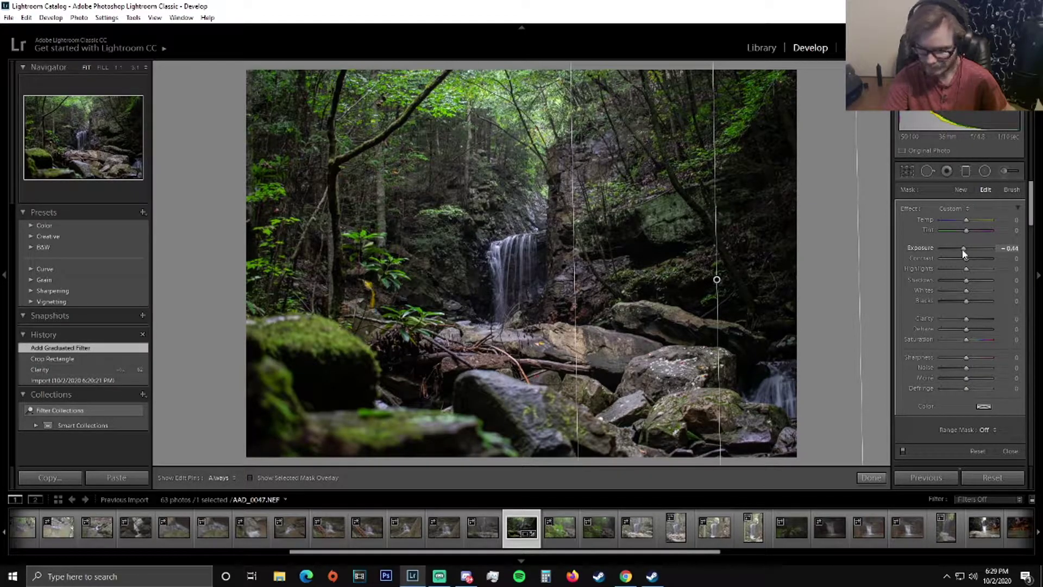
left_click_drag(963, 253, 965, 253)
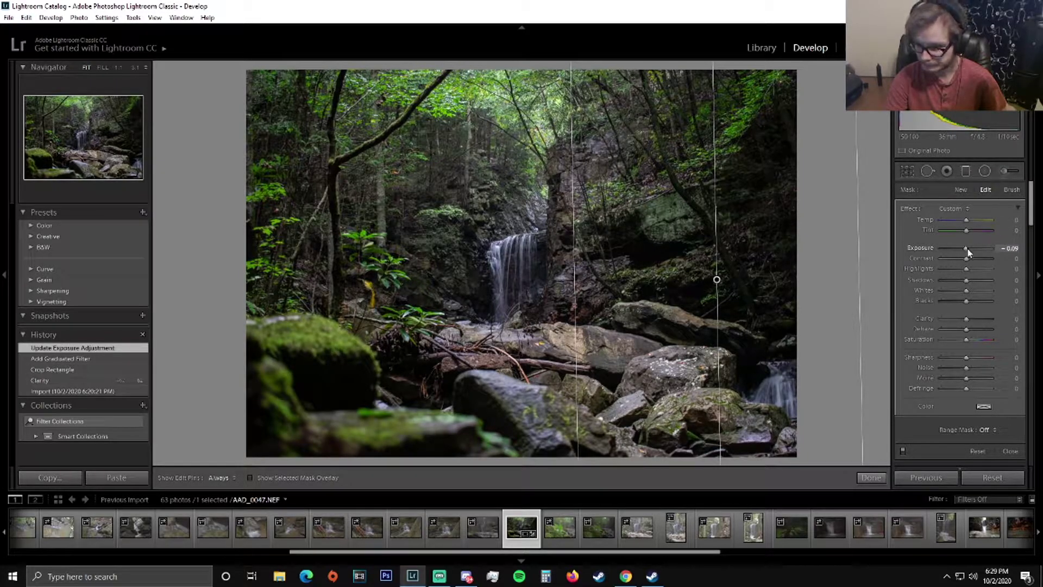
left_click_drag(969, 252, 968, 251)
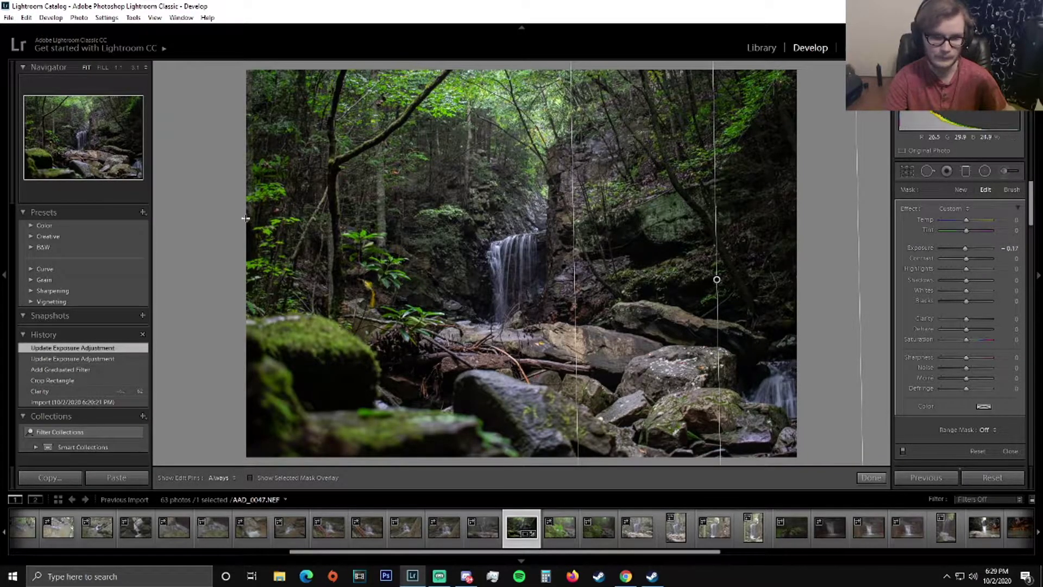
left_click(872, 478)
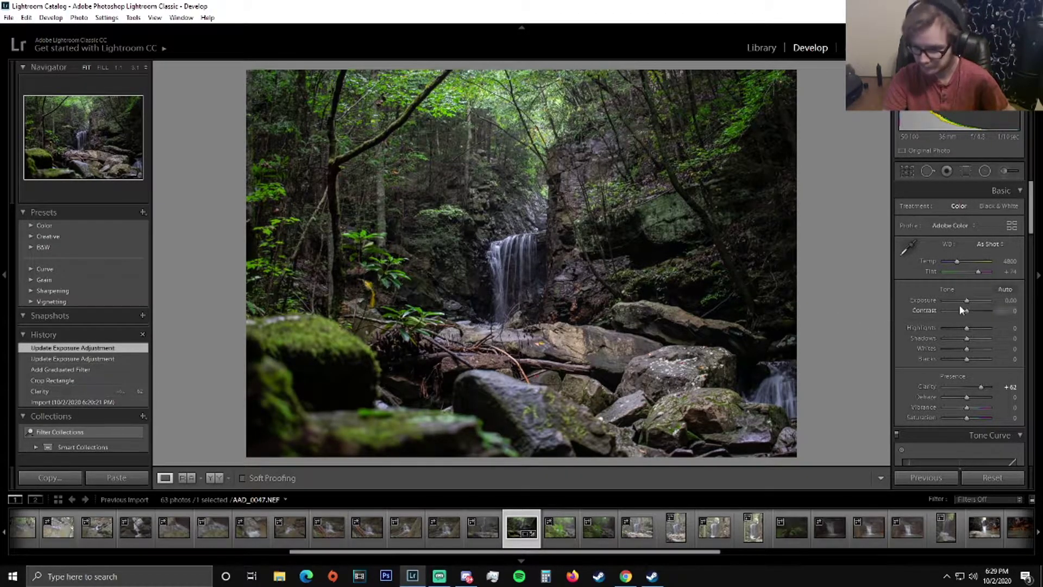
Add a second vertical graduated filter from the photo's left side to the waterfall with Exposure set to -0.44.
left_click(966, 172)
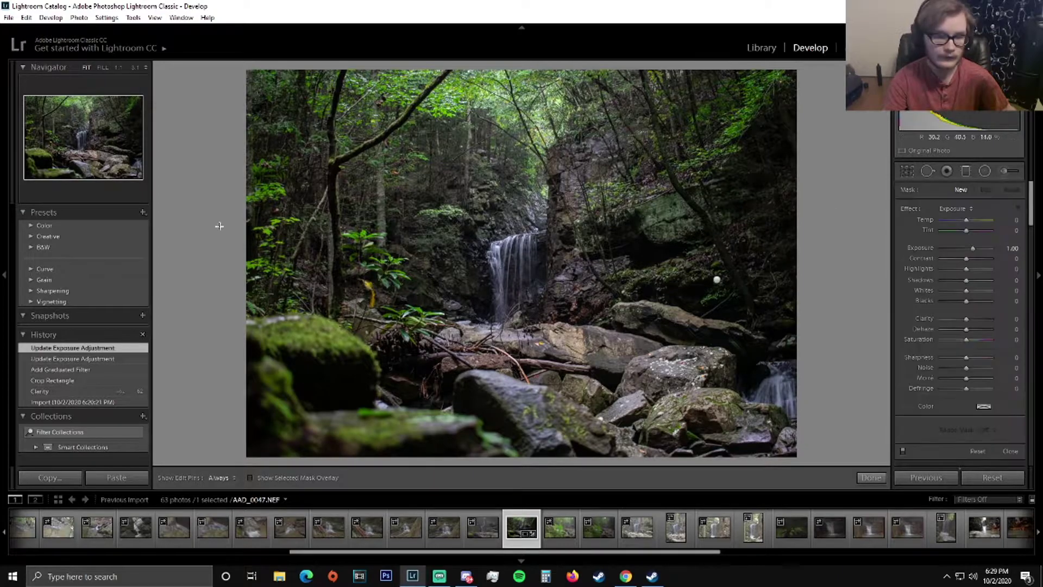
left_click_drag(195, 263, 517, 258)
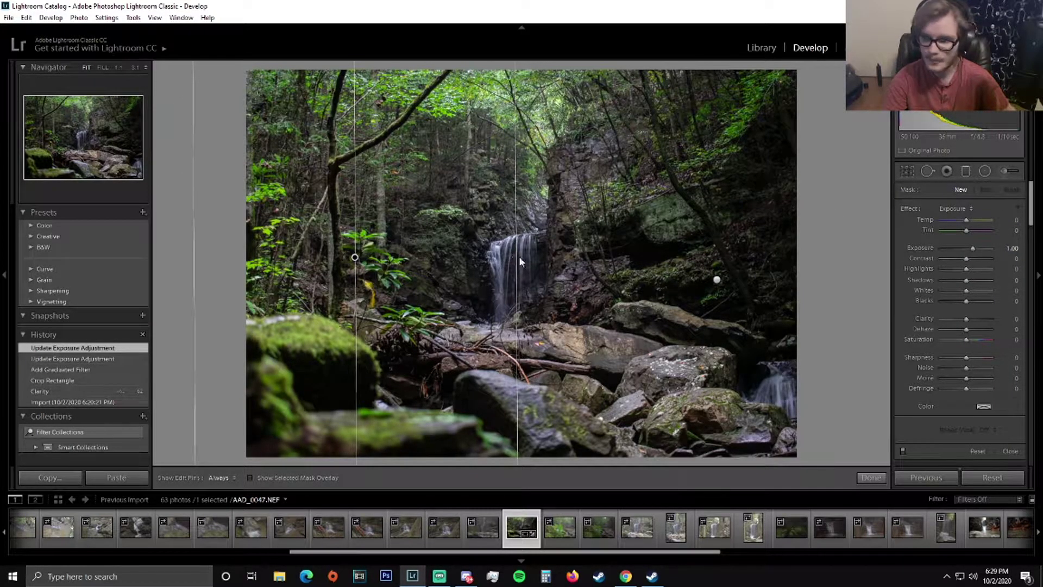
double_click(972, 248)
left_click_drag(967, 251, 965, 253)
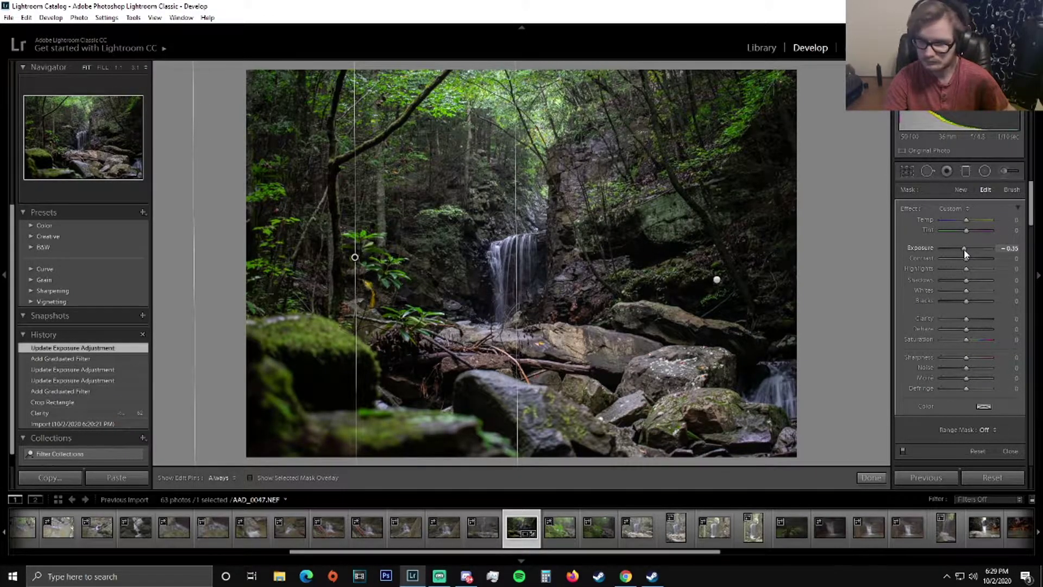
left_click_drag(964, 250, 963, 251)
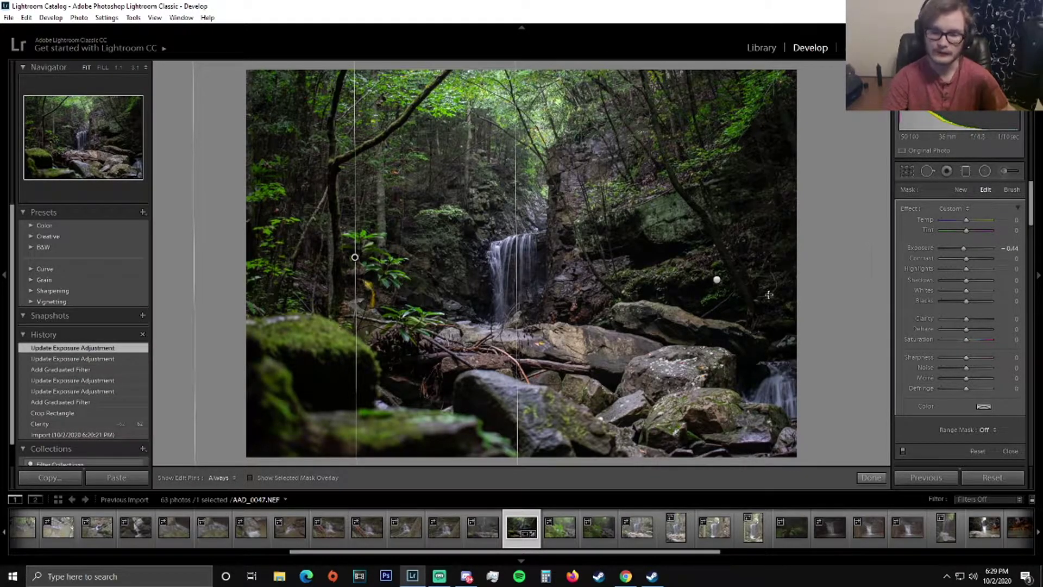
left_click(871, 478)
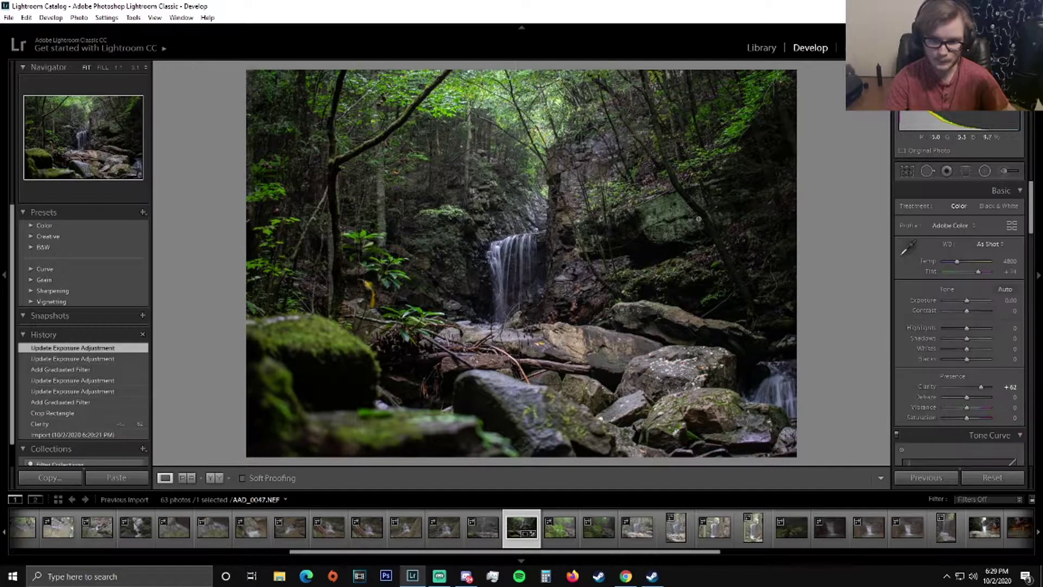
Add a graduated filter from the photo's bottom edge up to the waterfall's base with Exposure set to -0.35.
left_click(965, 171)
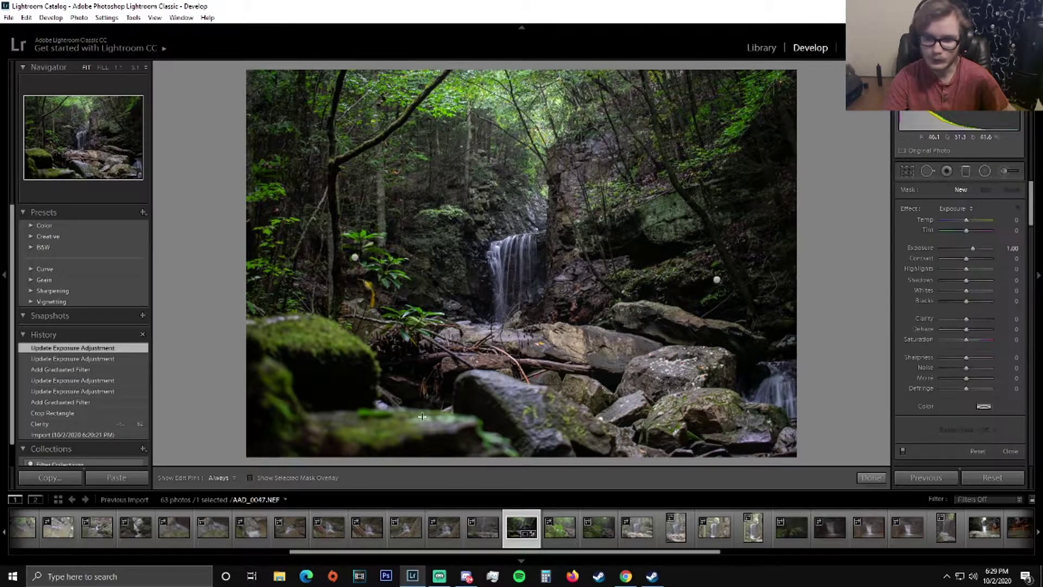
left_click_drag(514, 461, 514, 324)
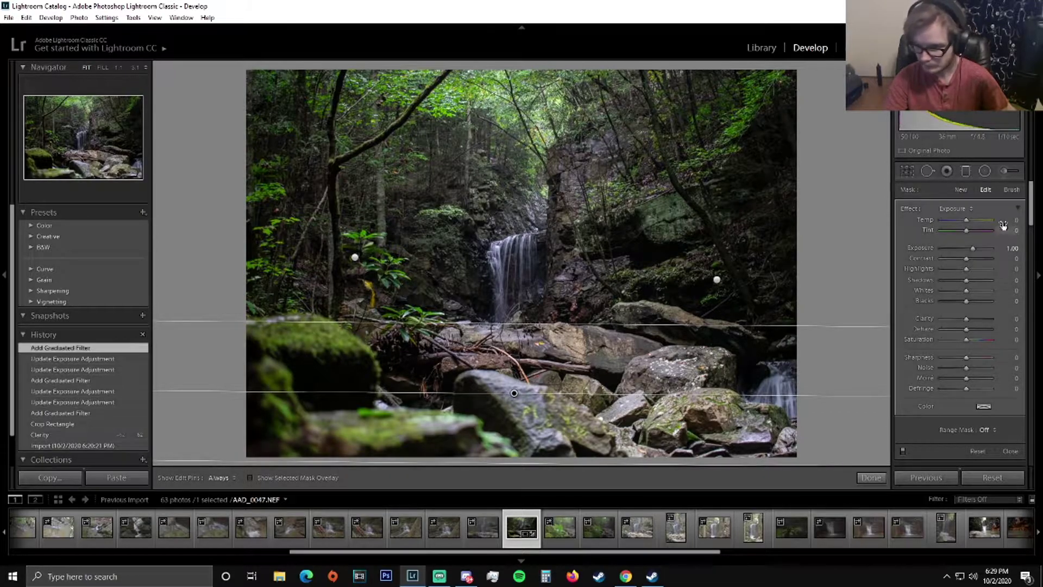
left_click_drag(972, 251, 966, 251)
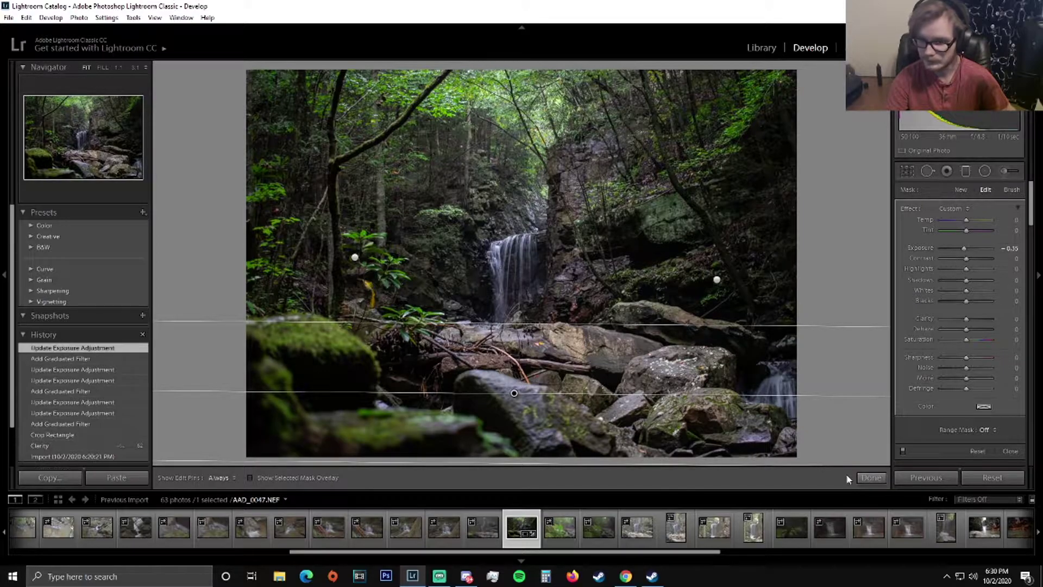
left_click(870, 477)
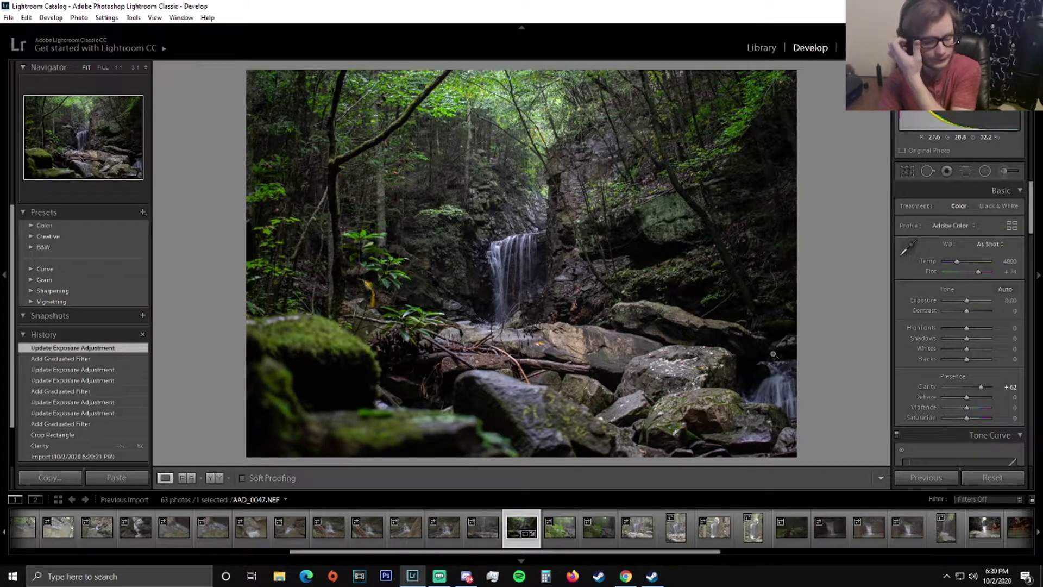
Compare the edited photo side by side with its before version and return to the single view.
key("y")
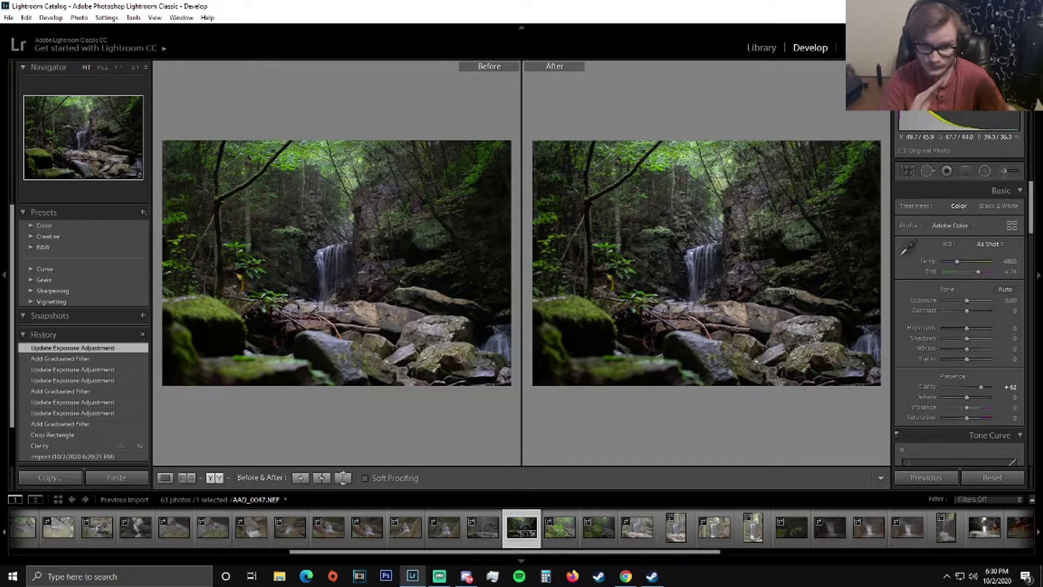
key("y")
key("y")
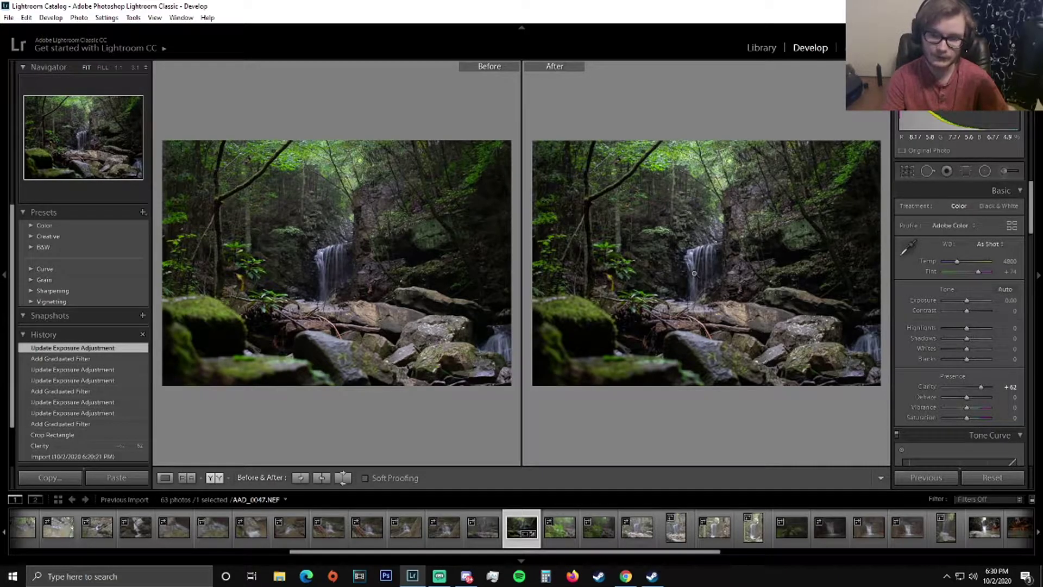
key("y")
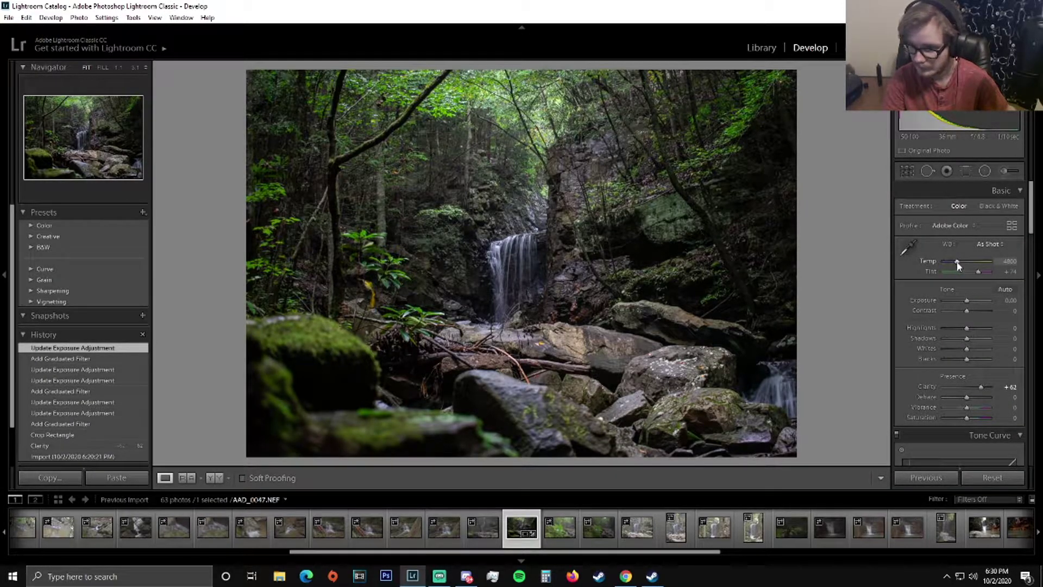
Set the white balance temperature to 4738 and the Highlights to +60.
left_click_drag(958, 264, 957, 266)
left_click_drag(958, 265, 957, 265)
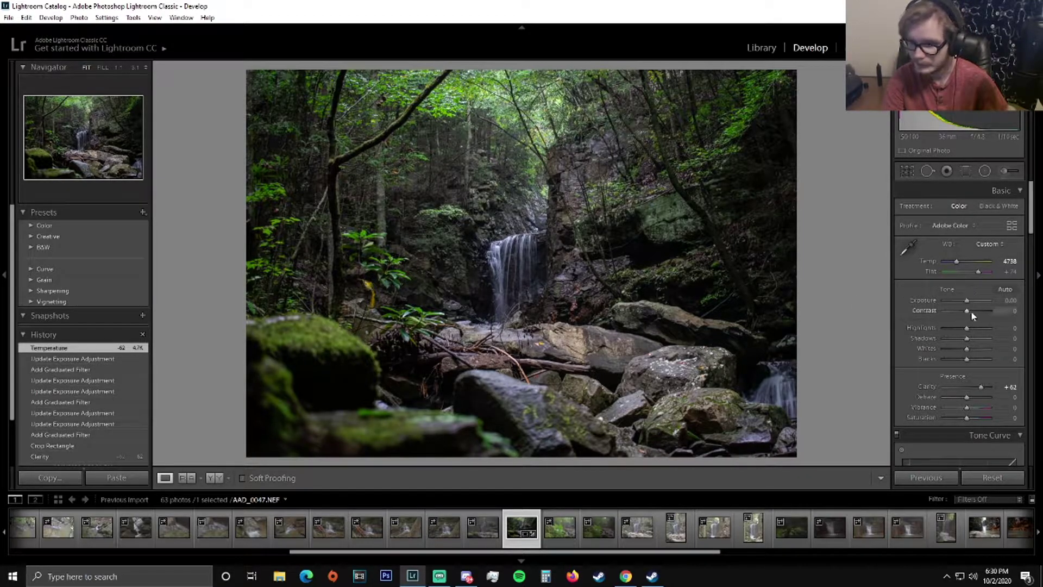
left_click_drag(968, 328, 980, 333)
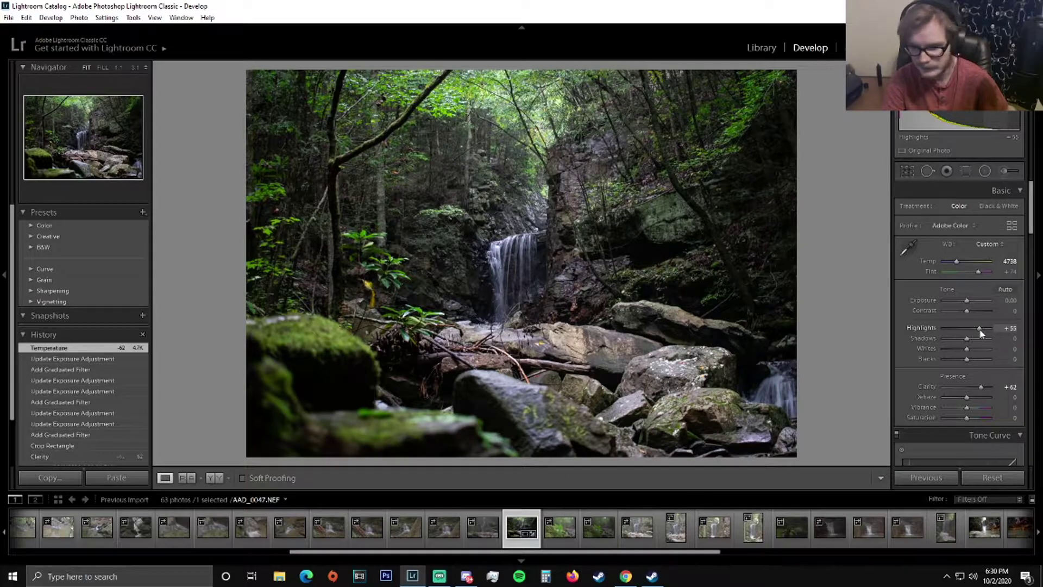
left_click_drag(982, 333, 983, 332)
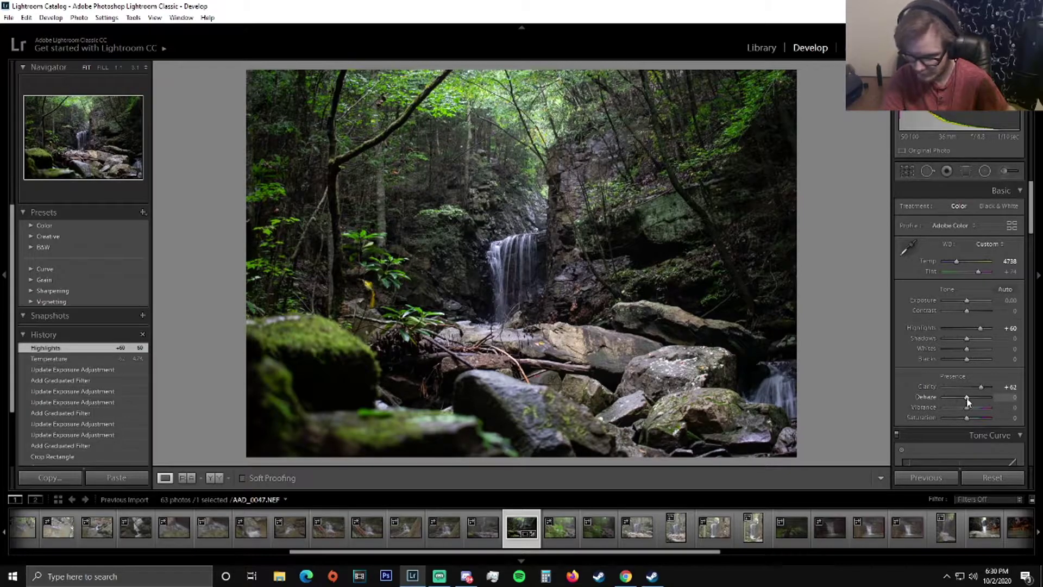
Try out different Dehaze amounts and reset Dehaze to 0.
left_click_drag(968, 401, 966, 402)
left_click_drag(965, 403, 970, 402)
double_click(926, 396)
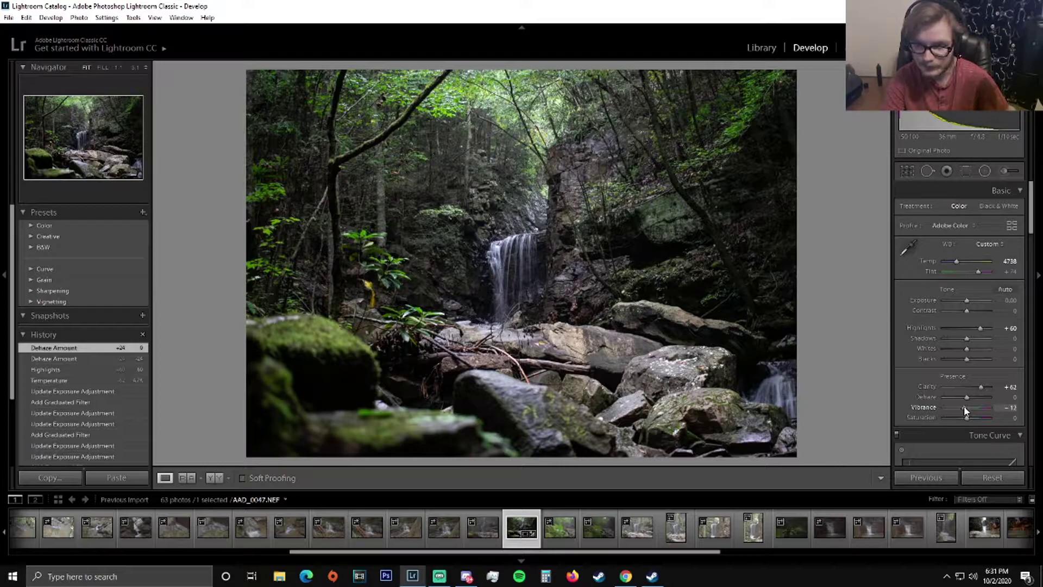
Try lower and higher Vibrance amounts on the photo and settle on -17.
left_click_drag(966, 411, 965, 410)
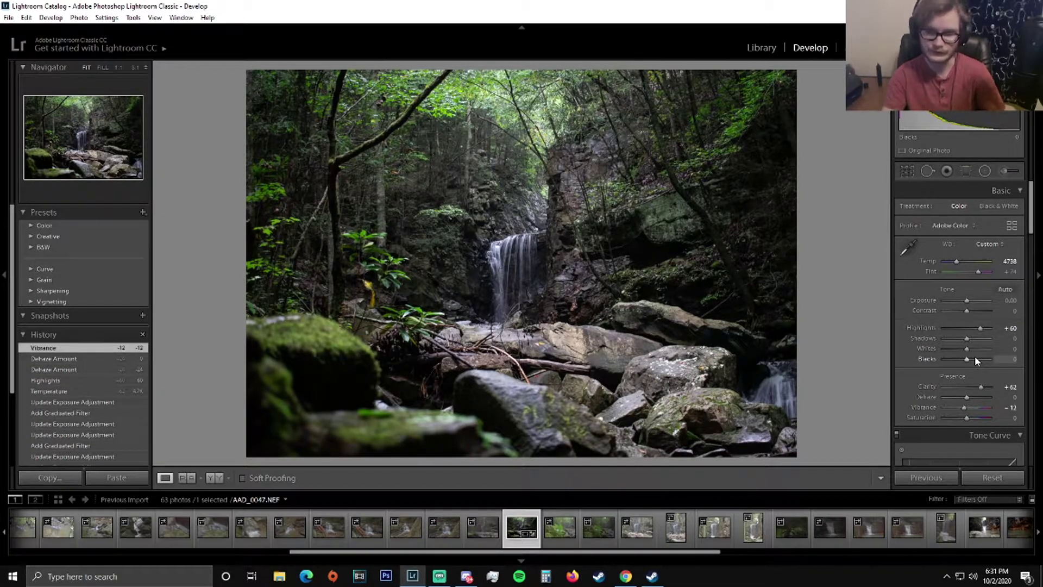
left_click_drag(521, 255, 520, 205)
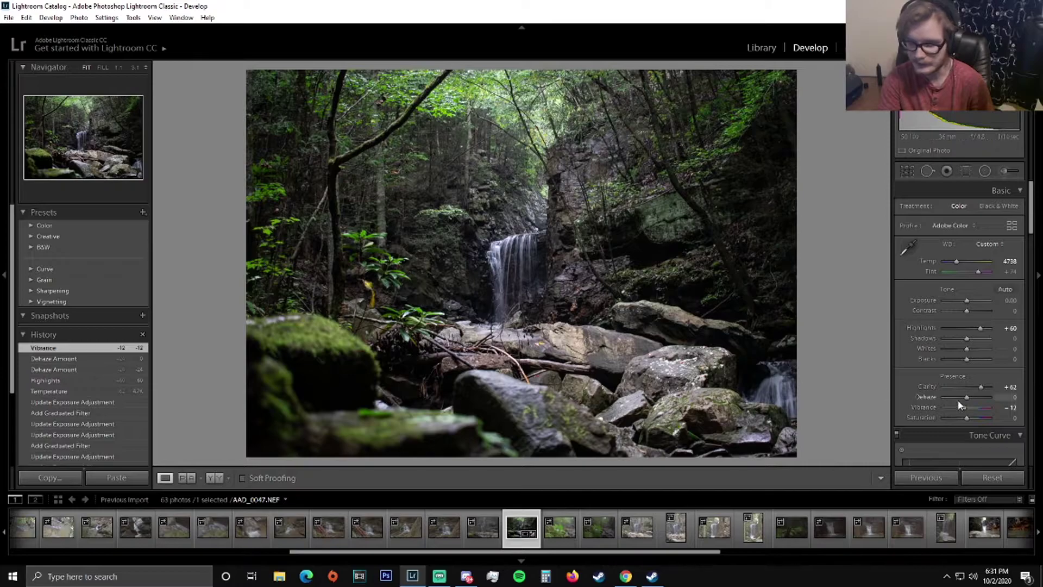
left_click_drag(967, 414, 976, 414)
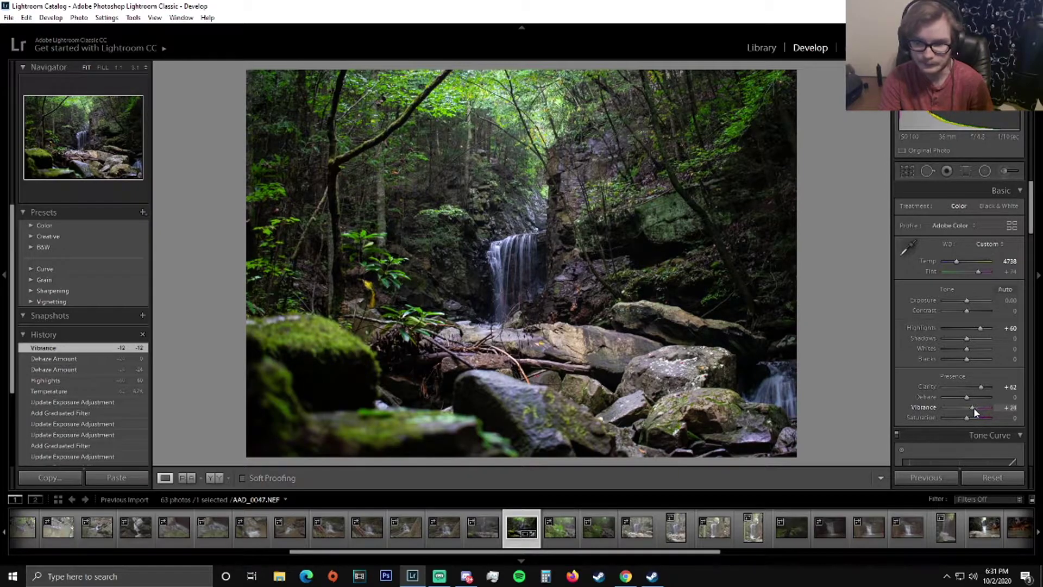
left_click_drag(976, 407, 967, 408)
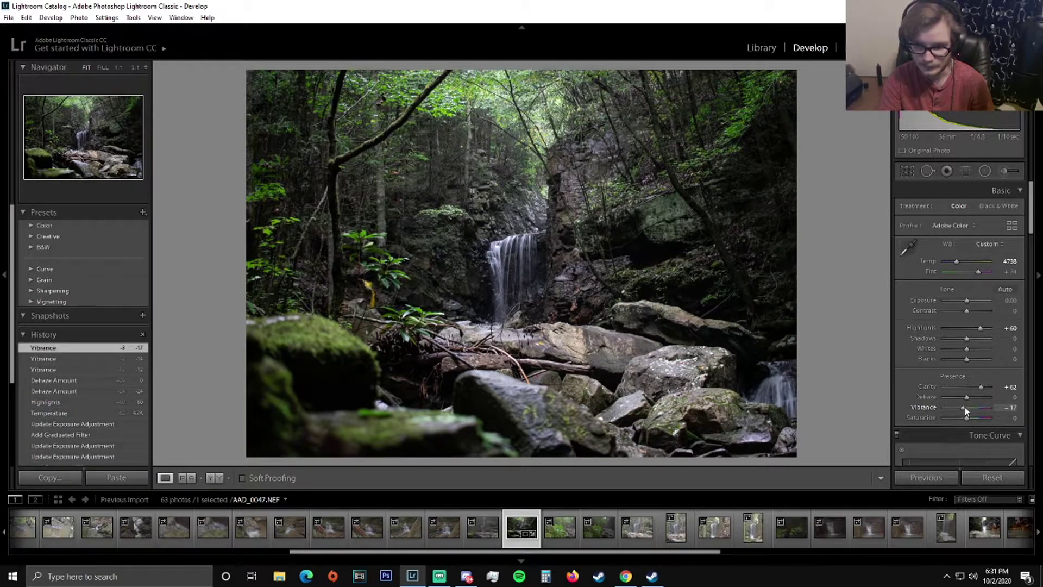
left_click(524, 247)
left_click(524, 248)
Set the noise reduction Luminance to 5 and inspect the rocks and small side cascade at 1:1.
scroll(959, 425, "down", 2)
scroll(958, 425, "down", 1)
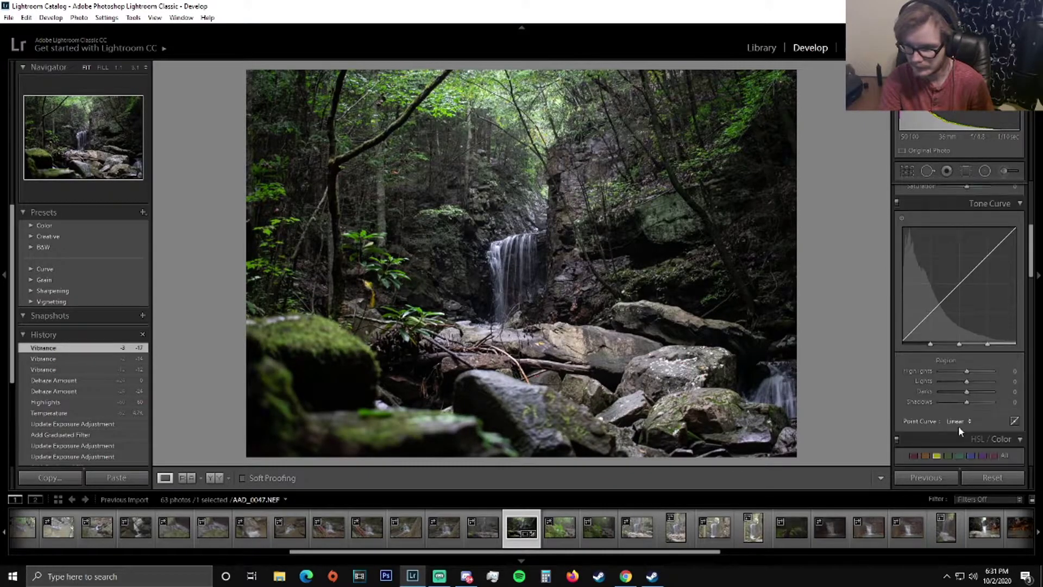
scroll(959, 429, "down", 4)
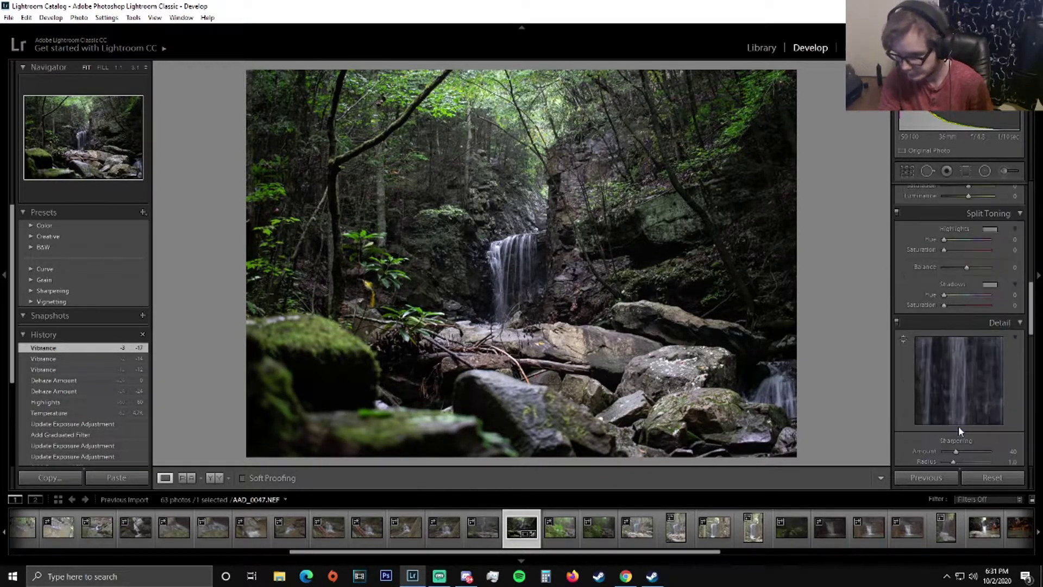
scroll(959, 426, "down", 3)
left_click_drag(944, 356, 947, 357)
left_click(761, 379)
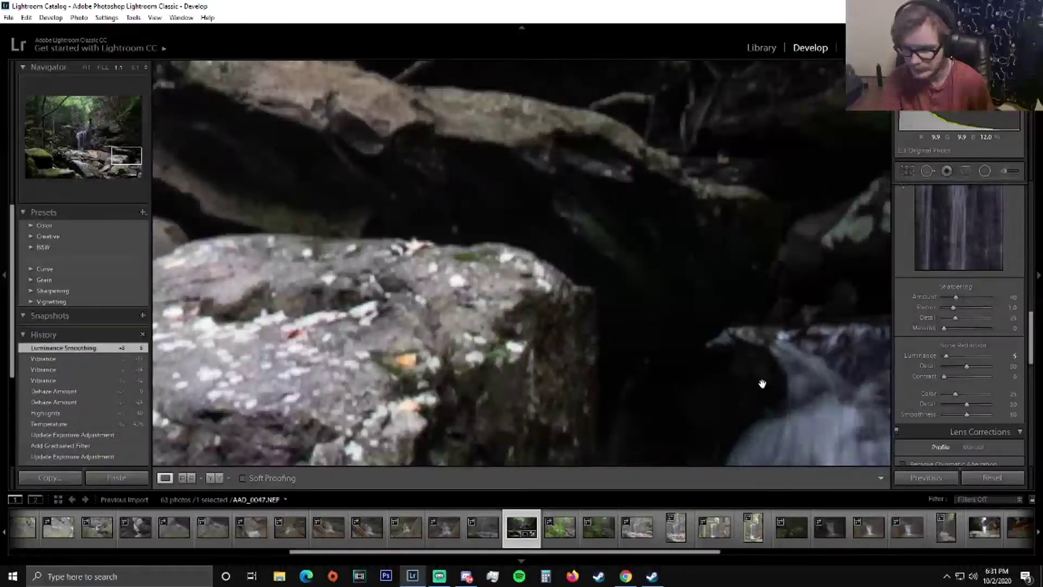
left_click_drag(761, 379, 712, 266)
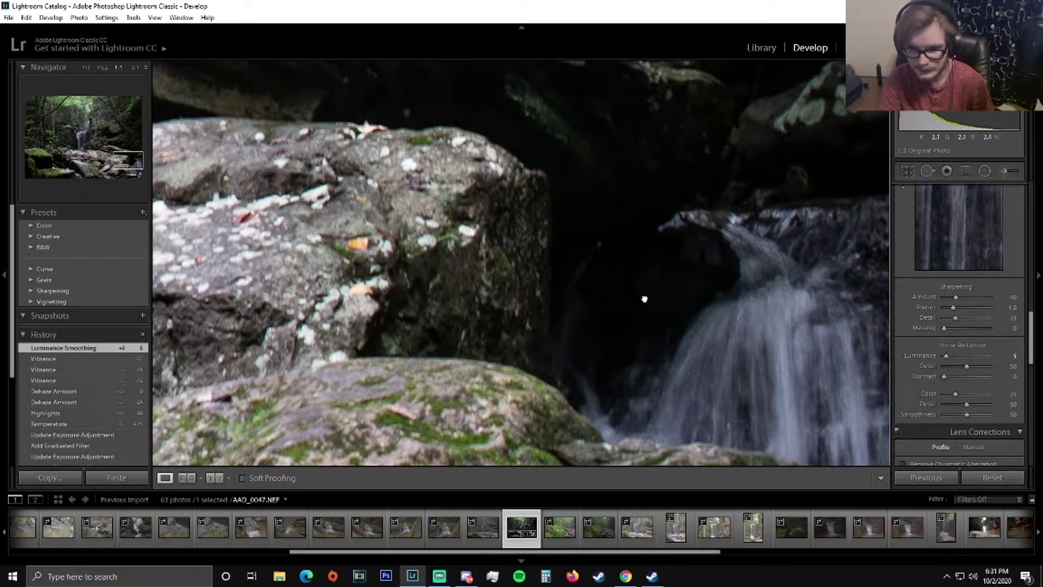
left_click(644, 298)
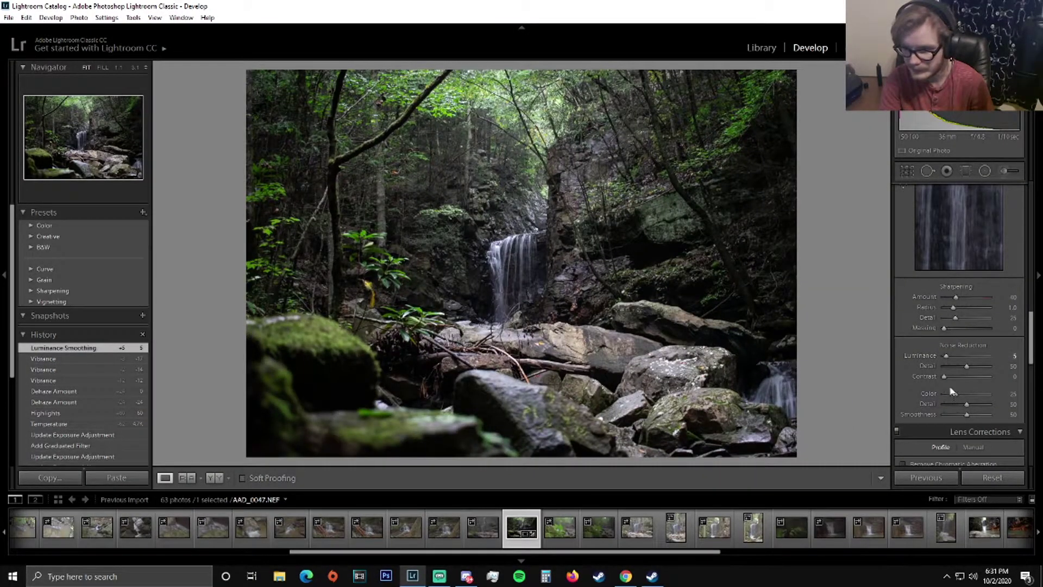
scroll(896, 354, "down", 2)
scroll(907, 364, "down", 2)
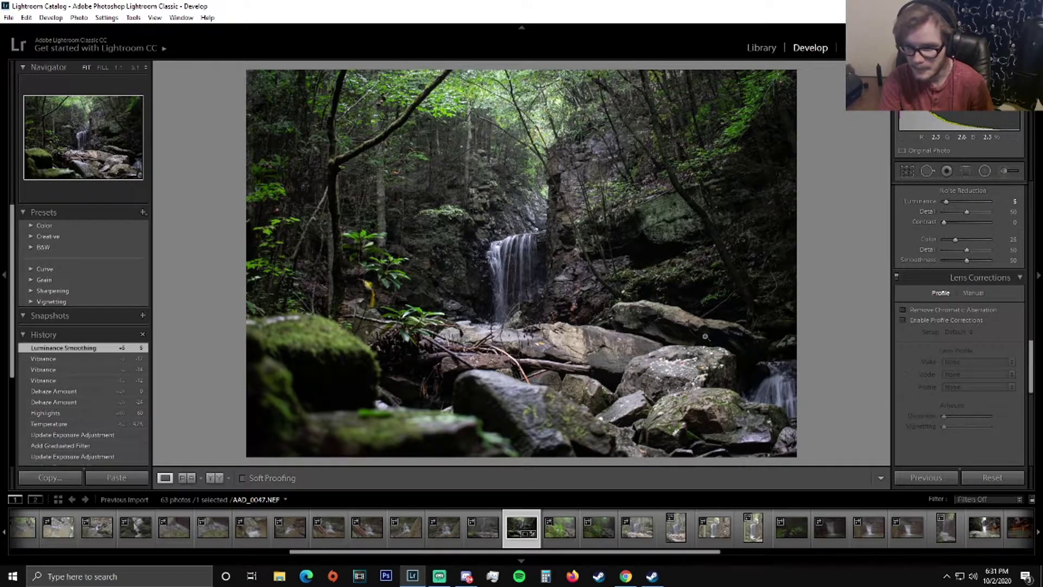
scroll(971, 405, "down", 8)
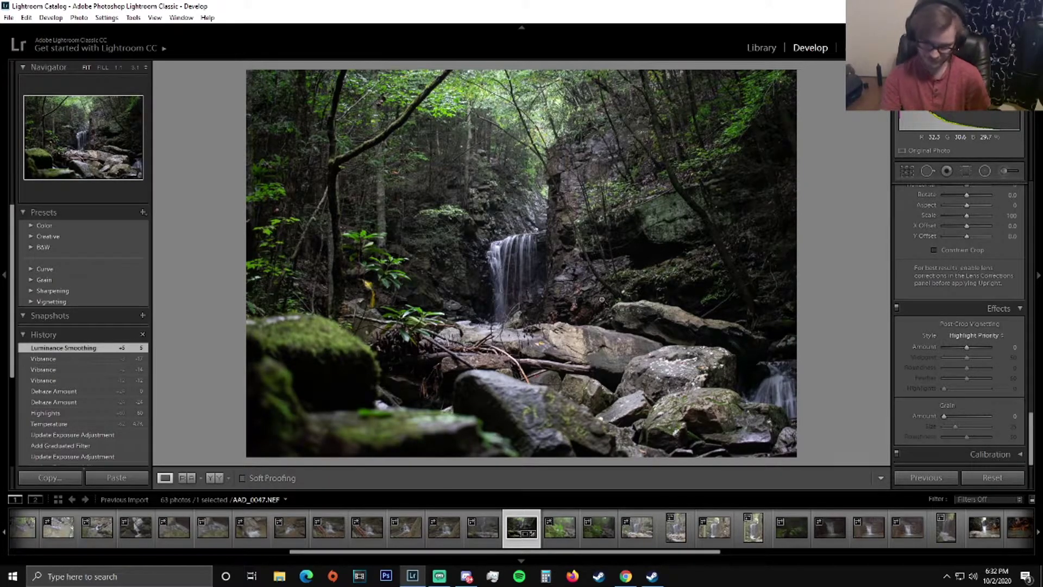
scroll(732, 528, "down", 3)
Switch to the two-tier waterfall photo AAD_0070.NEF and inspect its upper waterfall at 1:1.
left_click(733, 527)
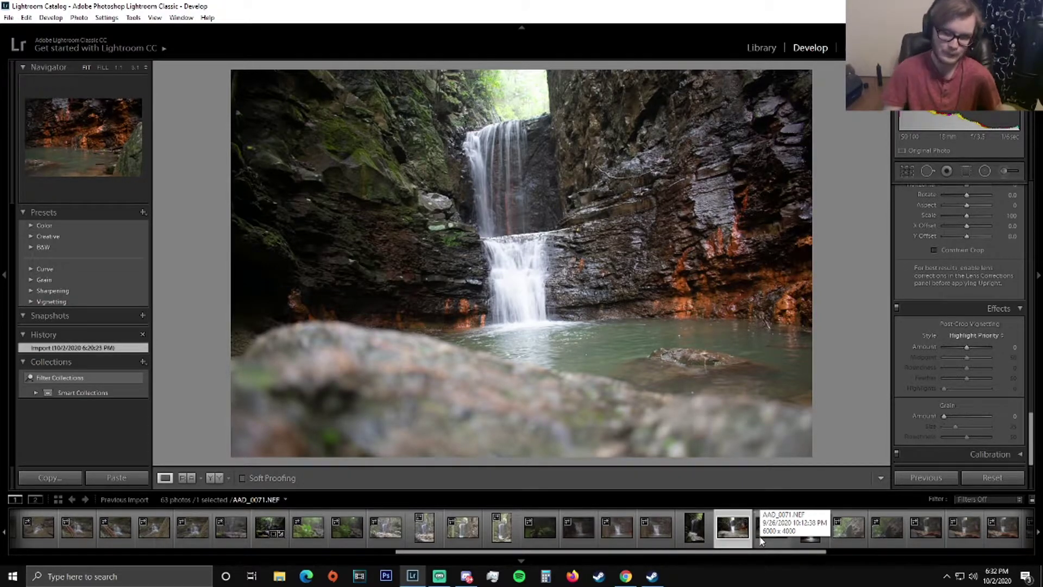
left_click(517, 143)
left_click_drag(510, 197, 520, 275)
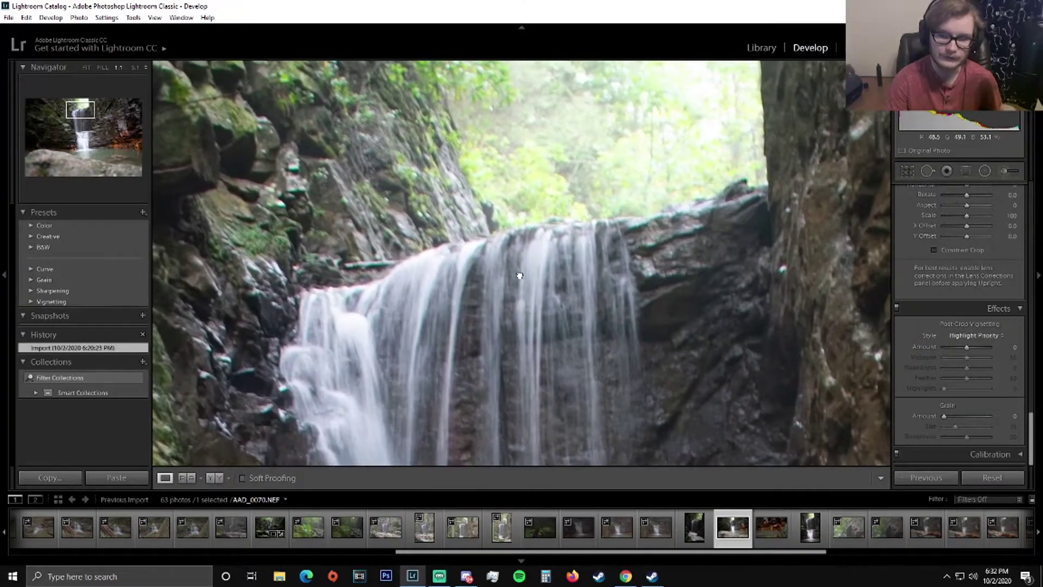
left_click(520, 276)
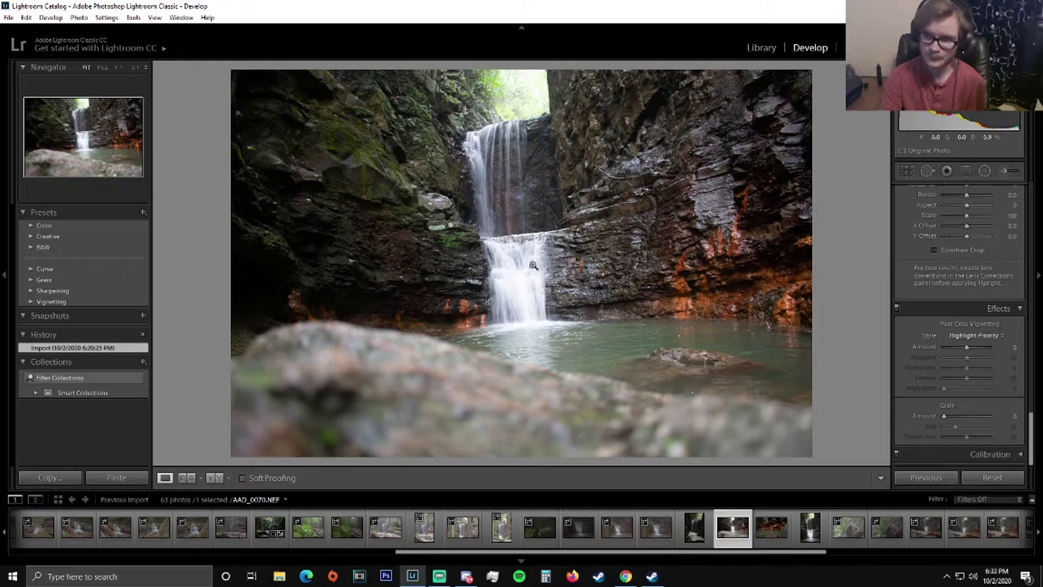
Apply the Auto Upright perspective correction to straighten the two-tier waterfall photo.
scroll(935, 304, "up", 10)
scroll(934, 293, "up", 5)
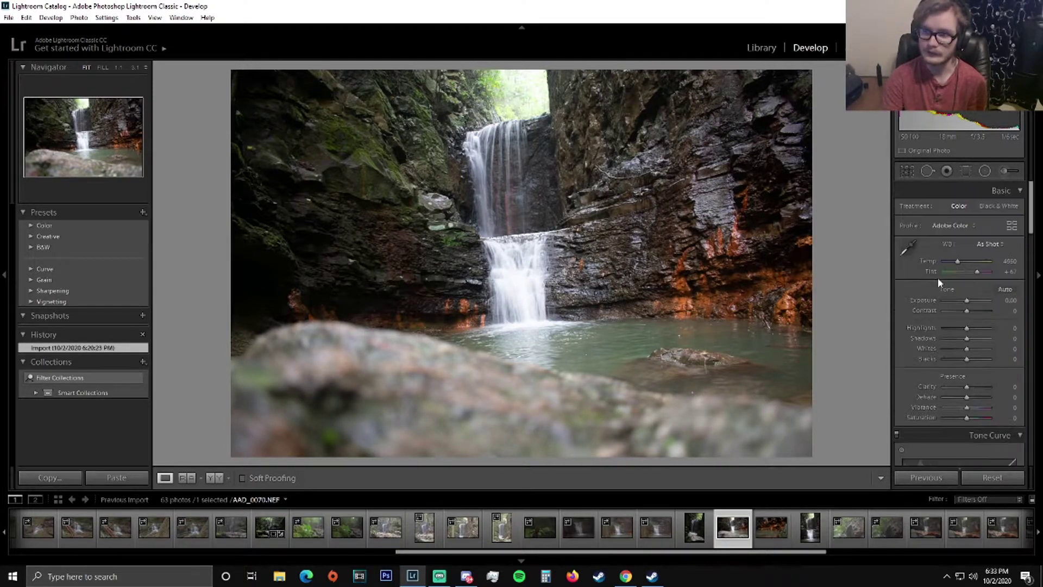
left_click(907, 171)
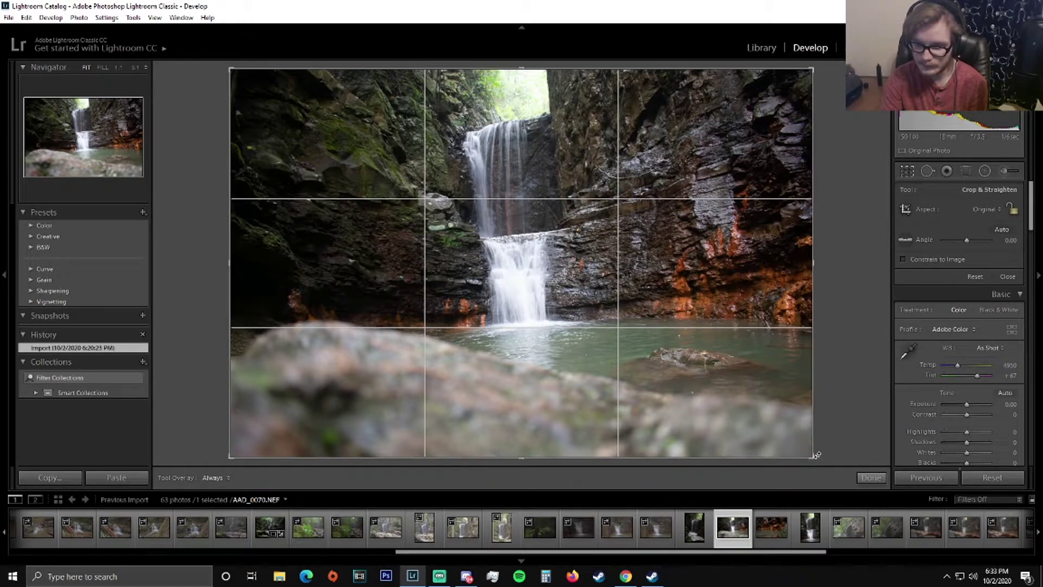
scroll(967, 371, "down", 10)
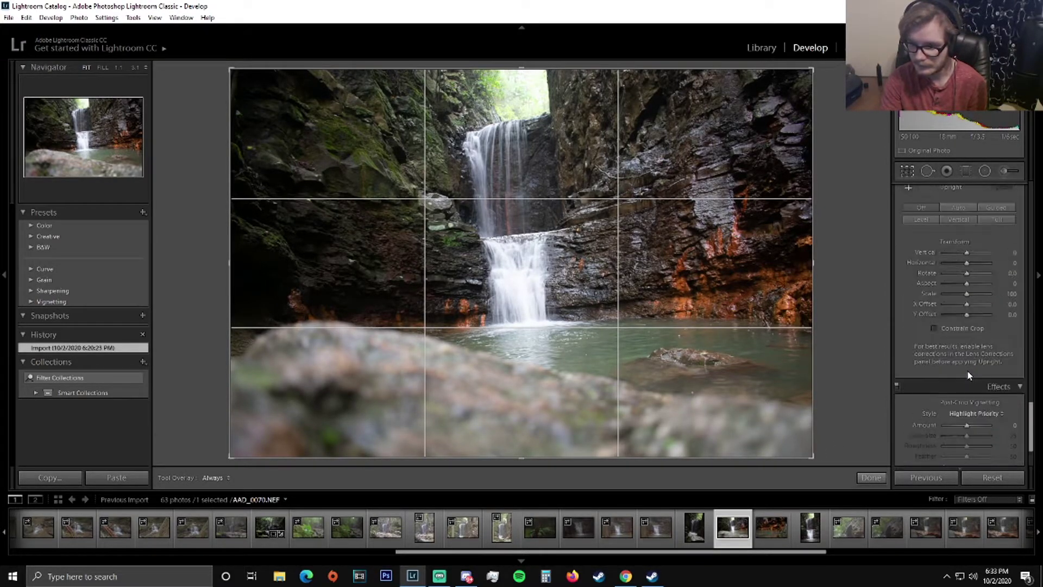
scroll(967, 371, "up", 3)
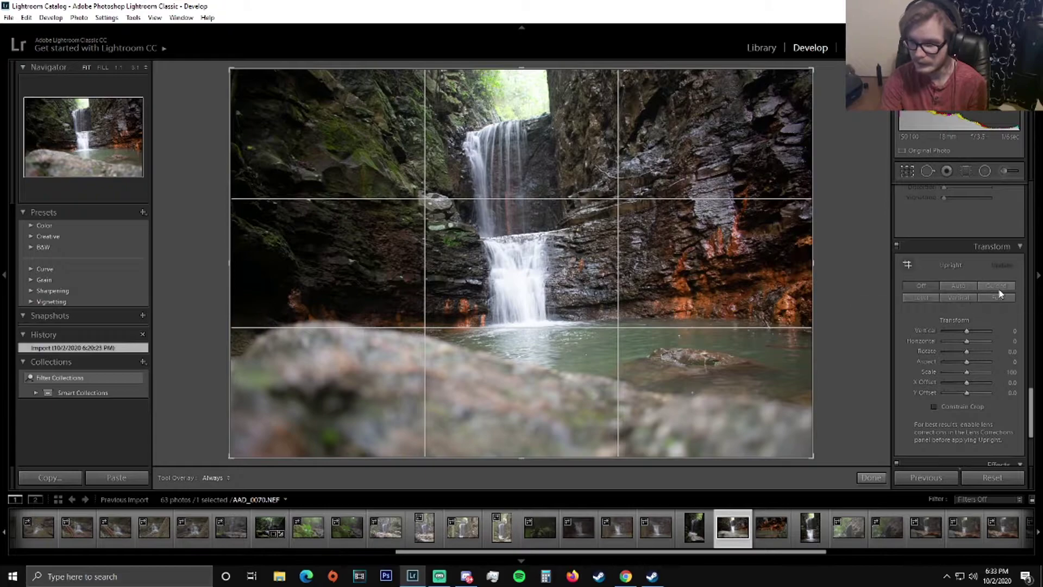
left_click(957, 287)
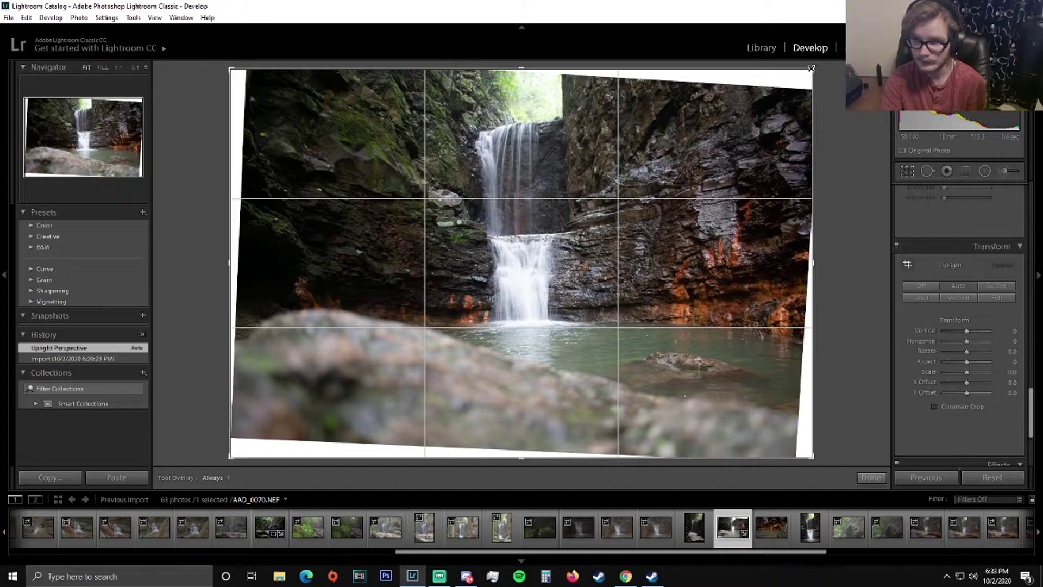
scroll(944, 320, "down", 3)
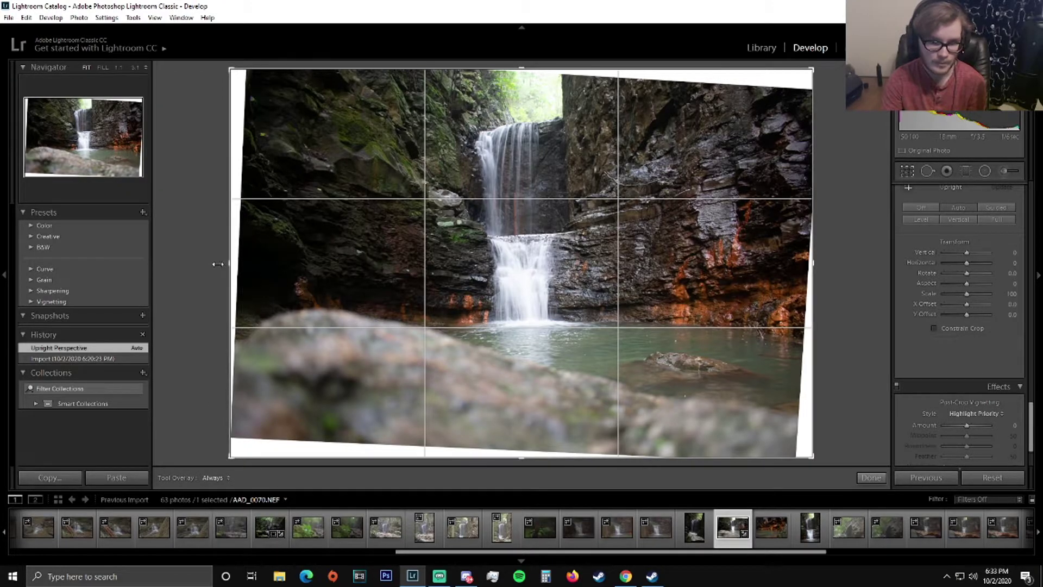
left_click(871, 477)
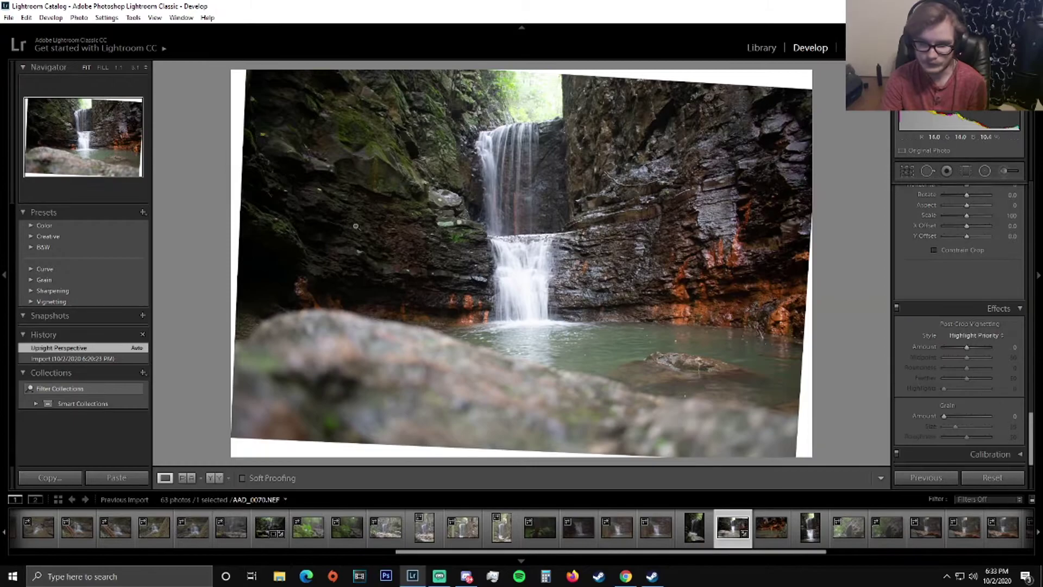
Crop the photo inside its slanted white borders and reposition it so that the waterfall stays near the center of the frame.
scroll(949, 224, "up", 3)
left_click(907, 171)
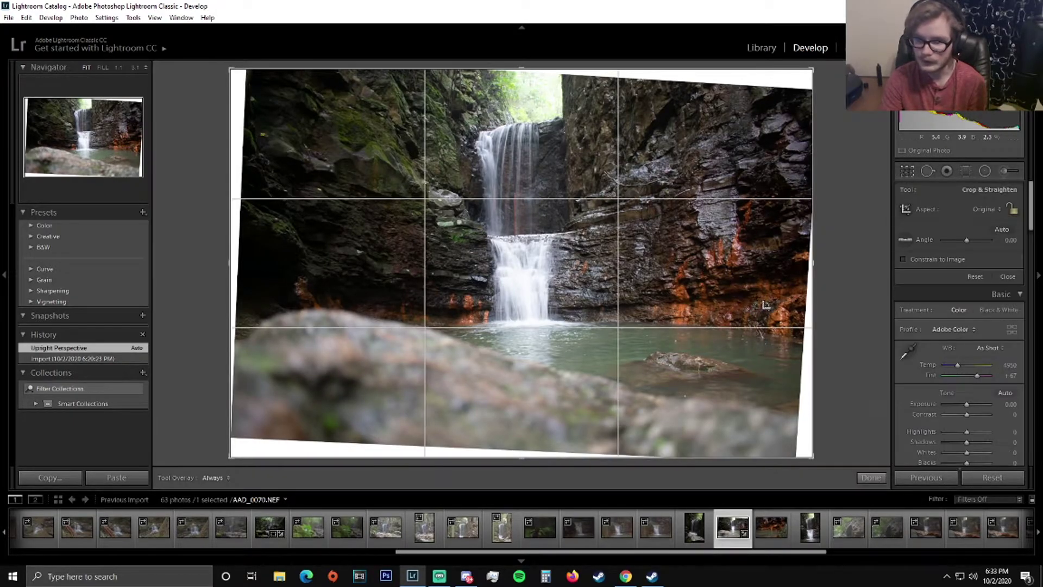
mouse_move(810, 460)
left_mouse_down()
mouse_move(858, 488)
mouse_move(777, 412)
mouse_move(819, 467)
mouse_move(799, 450)
left_mouse_up()
left_click_drag(738, 370, 678, 356)
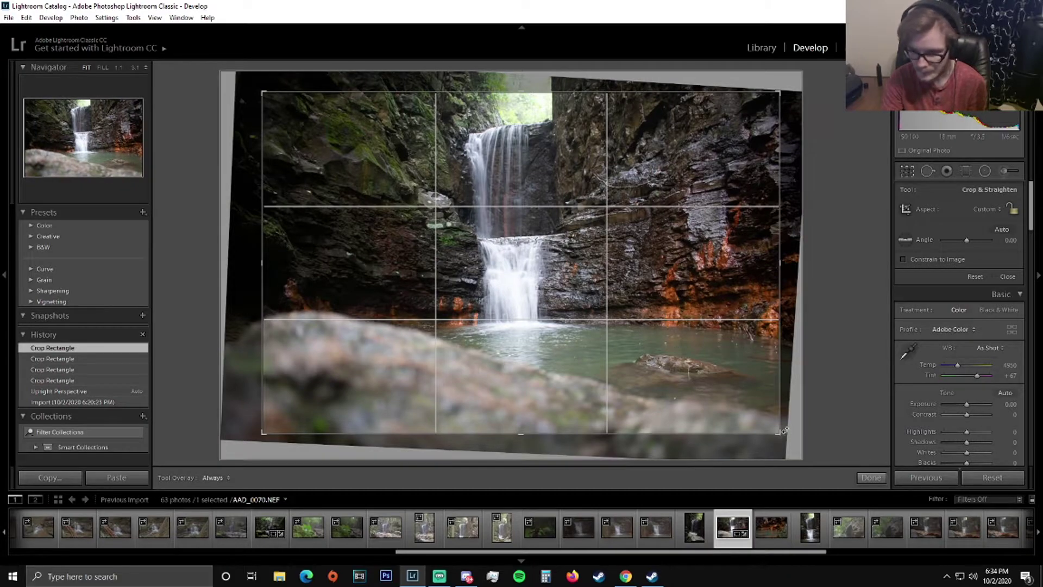
left_click_drag(779, 434, 777, 433)
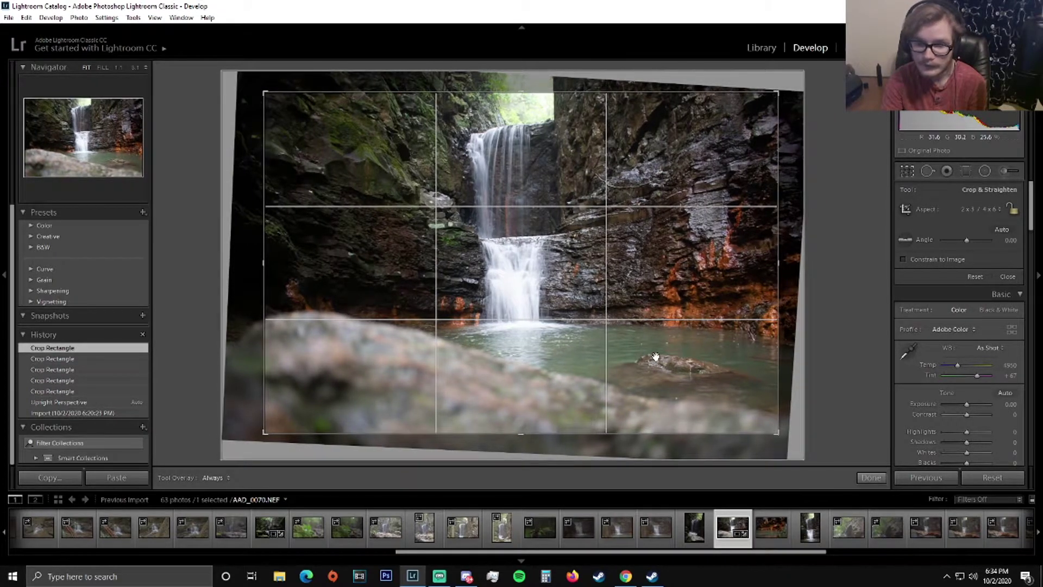
mouse_move(654, 357)
left_mouse_down()
mouse_move(655, 349)
mouse_move(655, 359)
left_mouse_up()
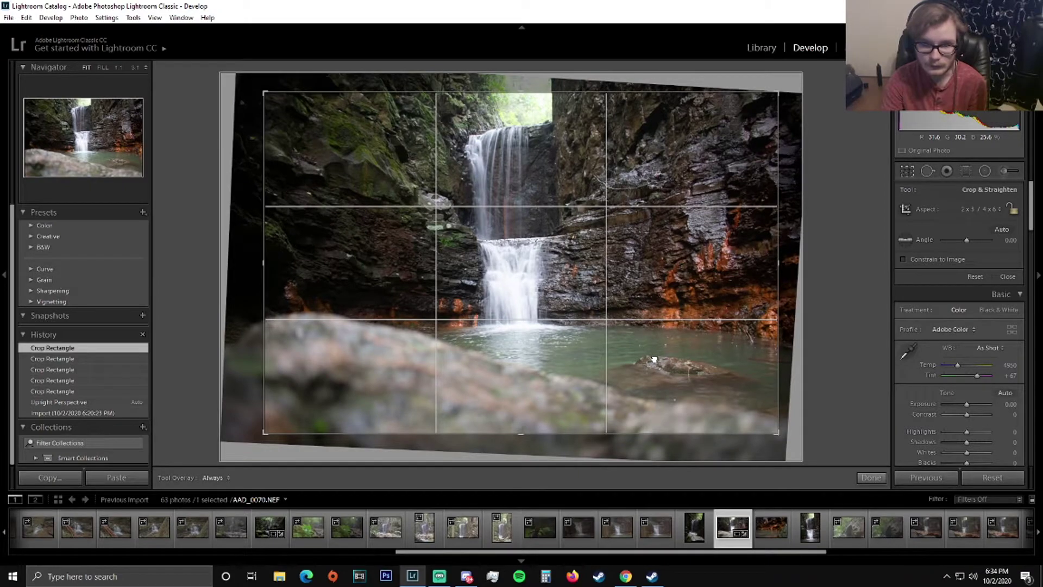
left_click_drag(654, 359, 662, 349)
left_click_drag(778, 434, 776, 433)
left_click_drag(731, 409, 725, 414)
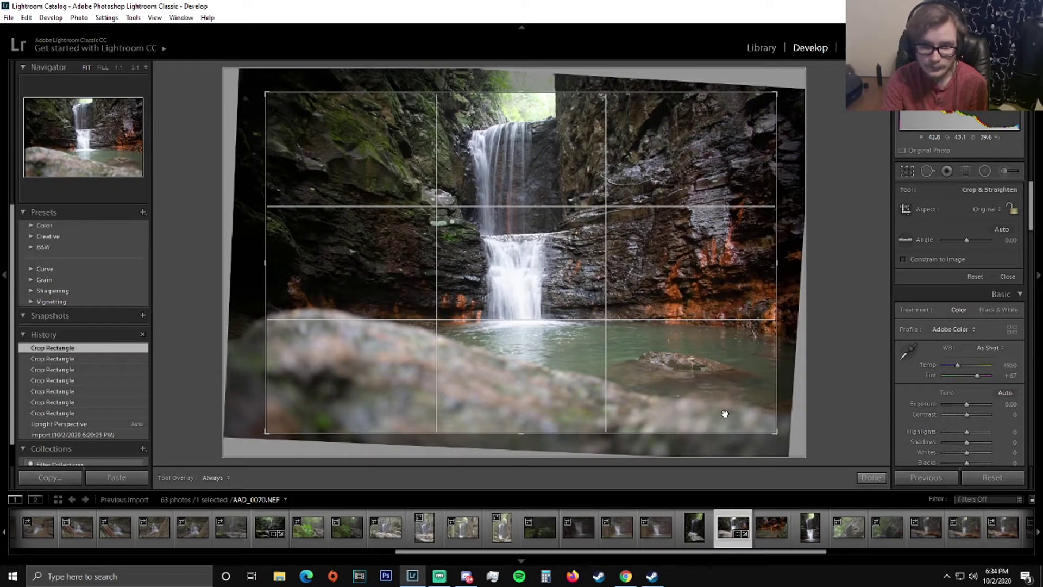
left_click_drag(725, 414, 730, 411)
left_click(869, 478)
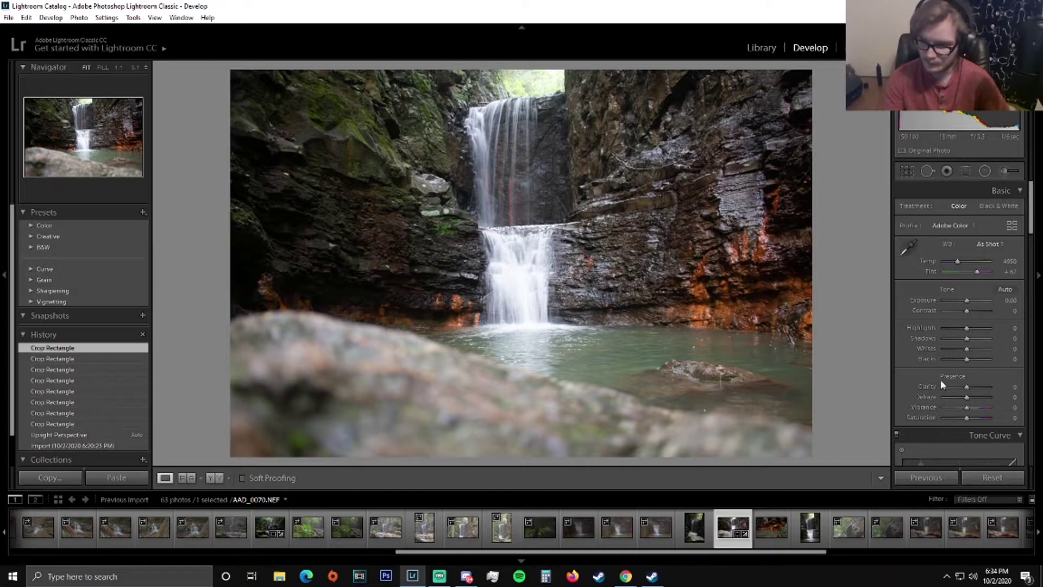
Set Clarity to +55 and Highlights to -33, and check the lower waterfall's detail at 1:1.
left_click_drag(969, 387, 981, 389)
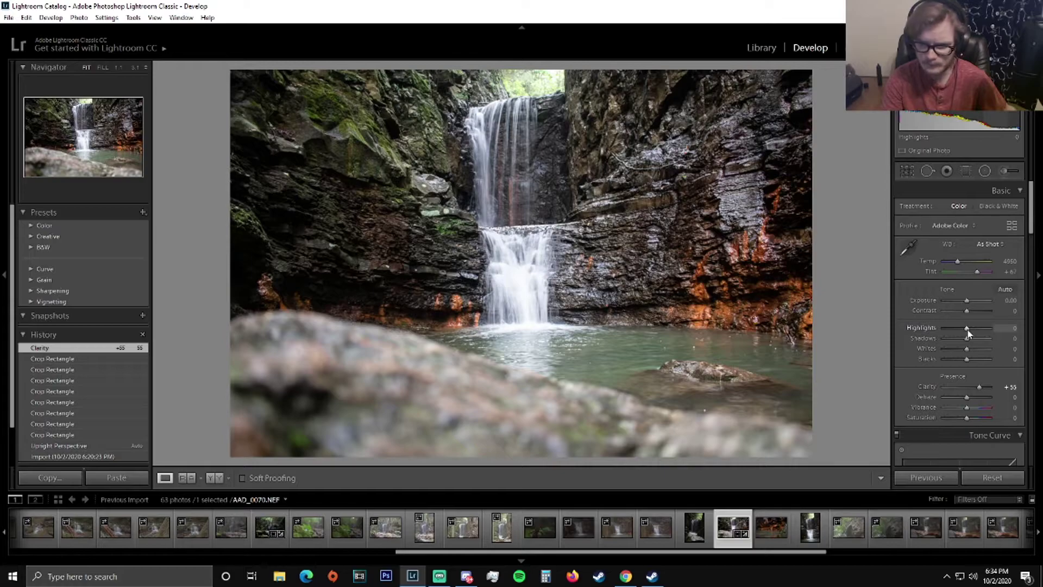
left_click_drag(961, 328, 953, 328)
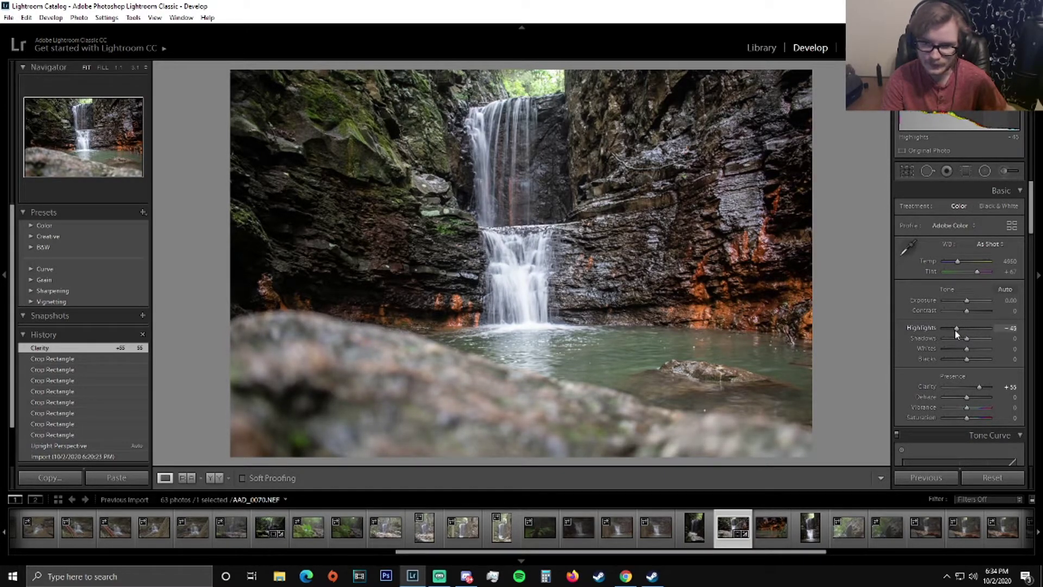
left_click_drag(957, 328, 959, 331)
left_click(497, 251)
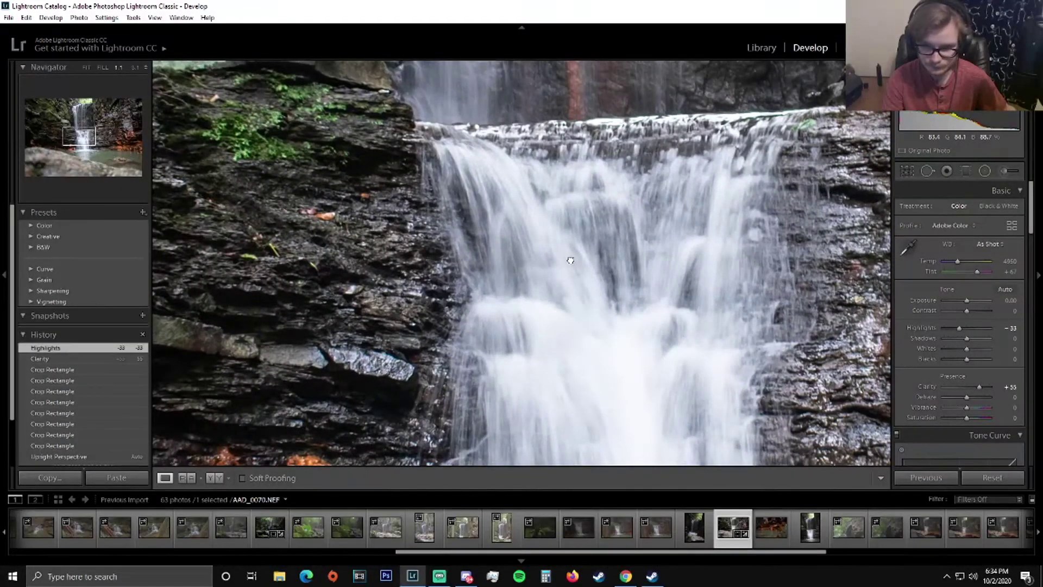
left_click(570, 260)
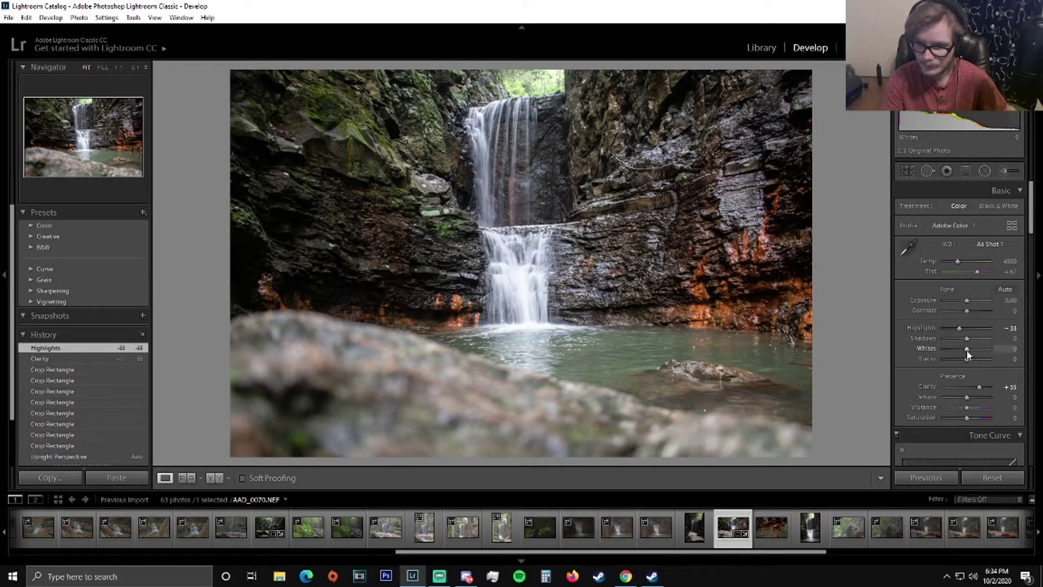
Set Whites to +5, then try warmer and cooler white balance temperatures and settle on 4857.
mouse_move(966, 350)
left_mouse_down()
mouse_move(980, 353)
mouse_move(968, 354)
left_mouse_up()
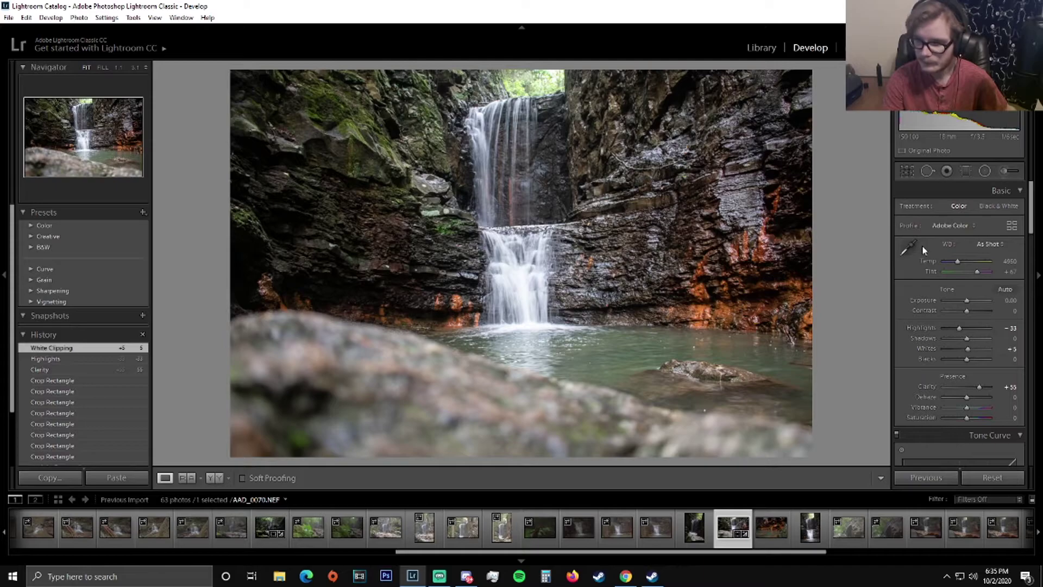
mouse_move(959, 262)
left_mouse_down()
mouse_move(945, 263)
mouse_move(959, 262)
left_mouse_up()
left_click(959, 263)
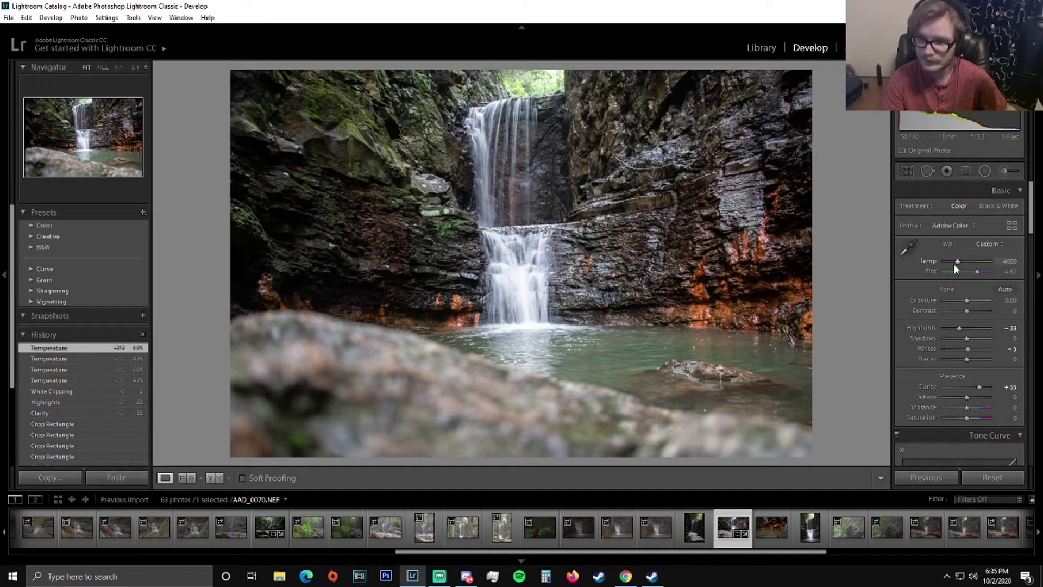
left_click(956, 262)
double_click(937, 260)
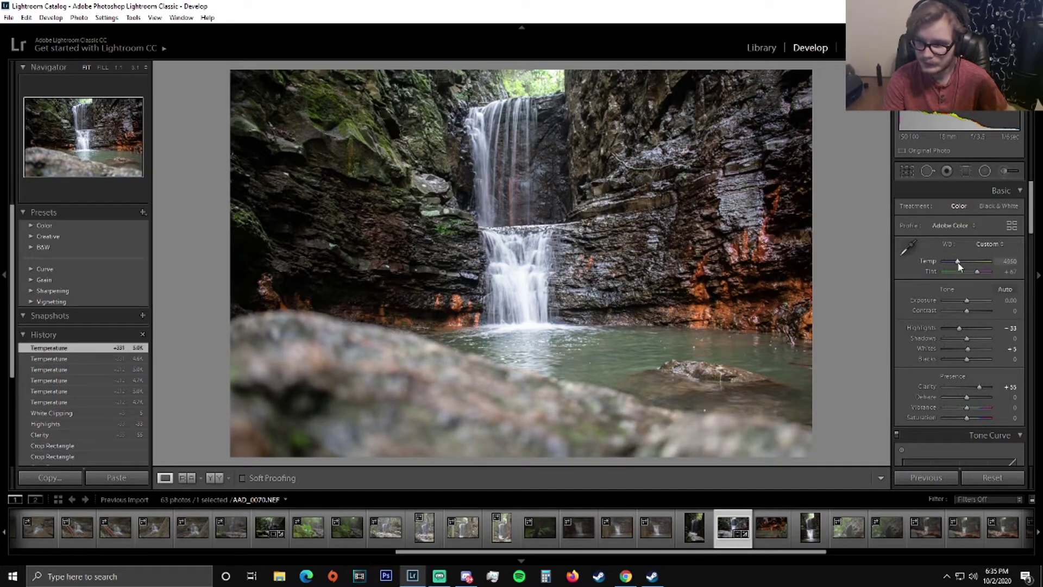
left_click(957, 262)
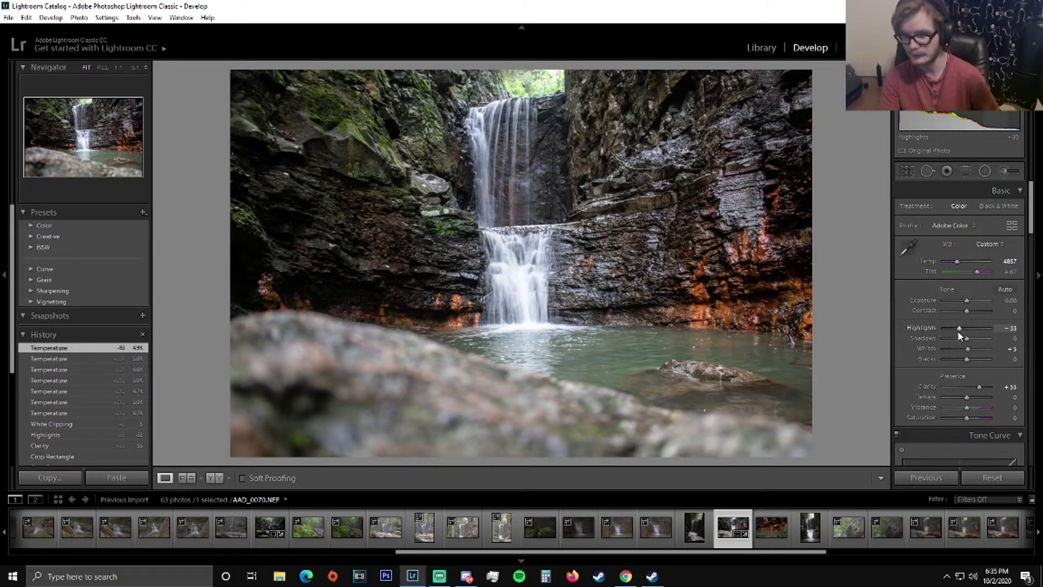
Try darker Shadows amounts on the photo and settle on -10.
left_click_drag(969, 341, 967, 342)
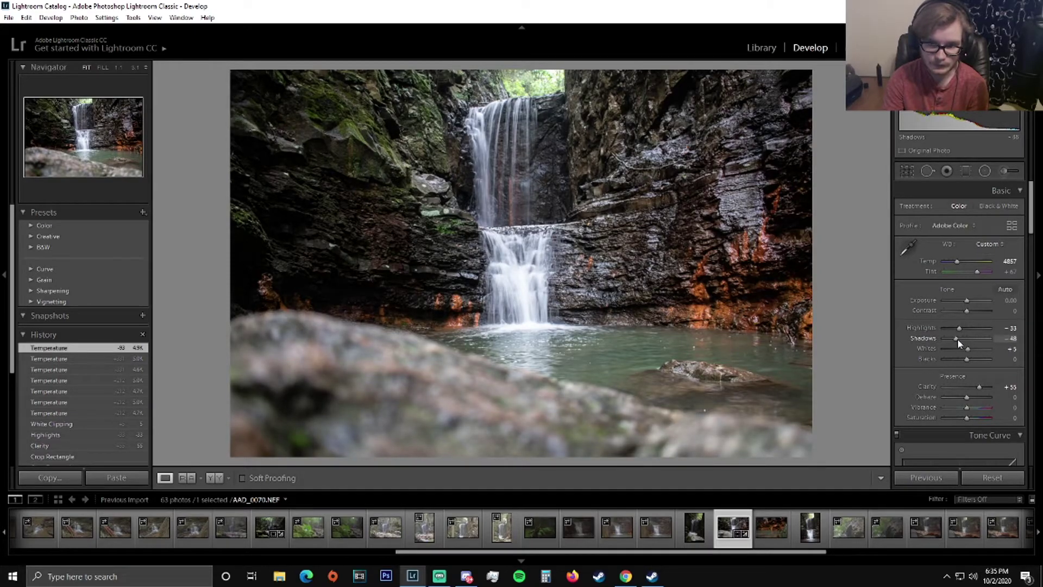
left_click_drag(951, 341, 963, 348)
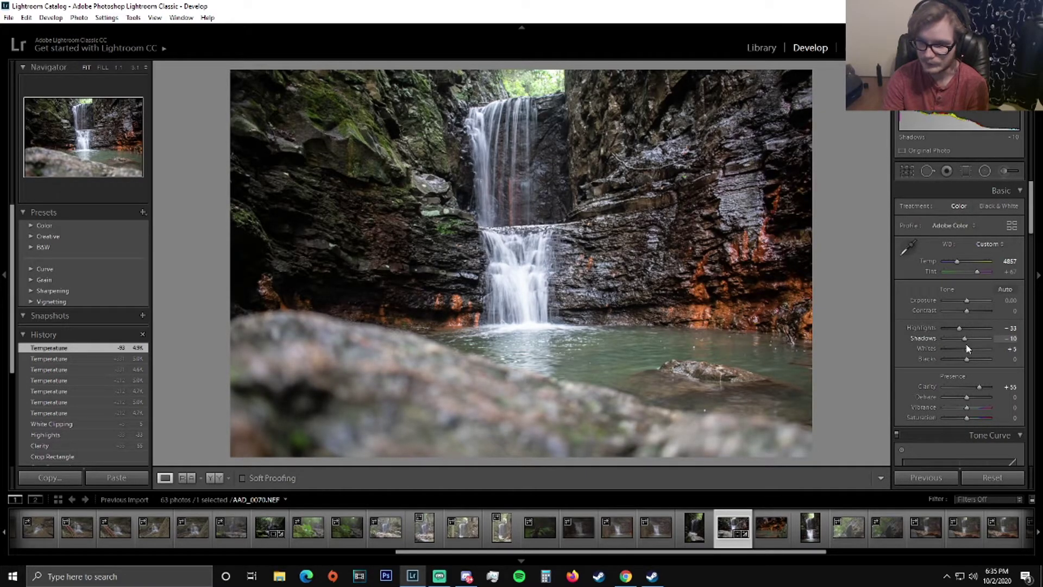
Try out changes to the Shadows region of the tone curve and turn the tone curve adjustments off.
scroll(973, 350, "down", 3)
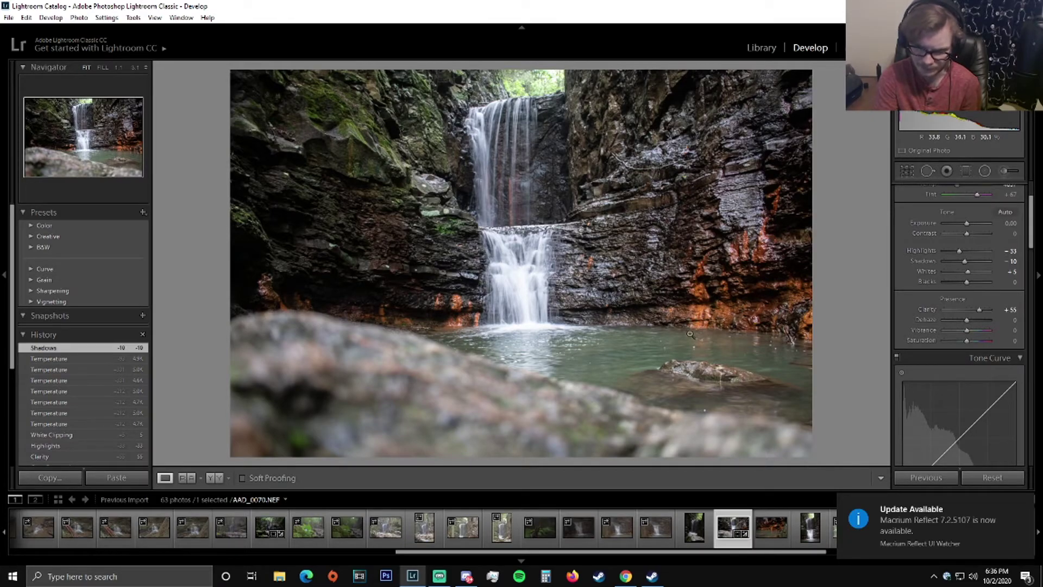
scroll(929, 326, "down", 4)
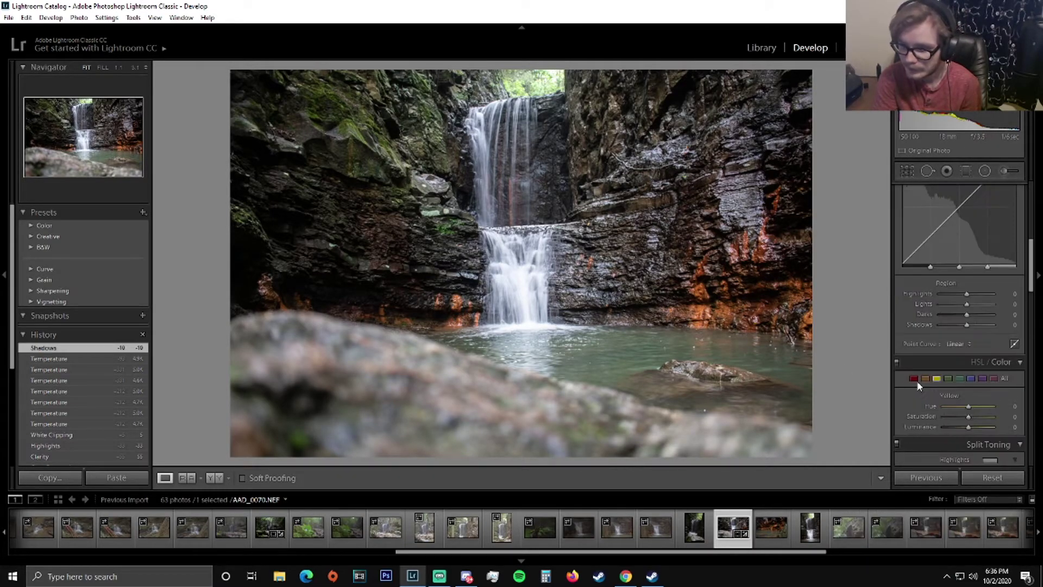
scroll(944, 339, "up", 3)
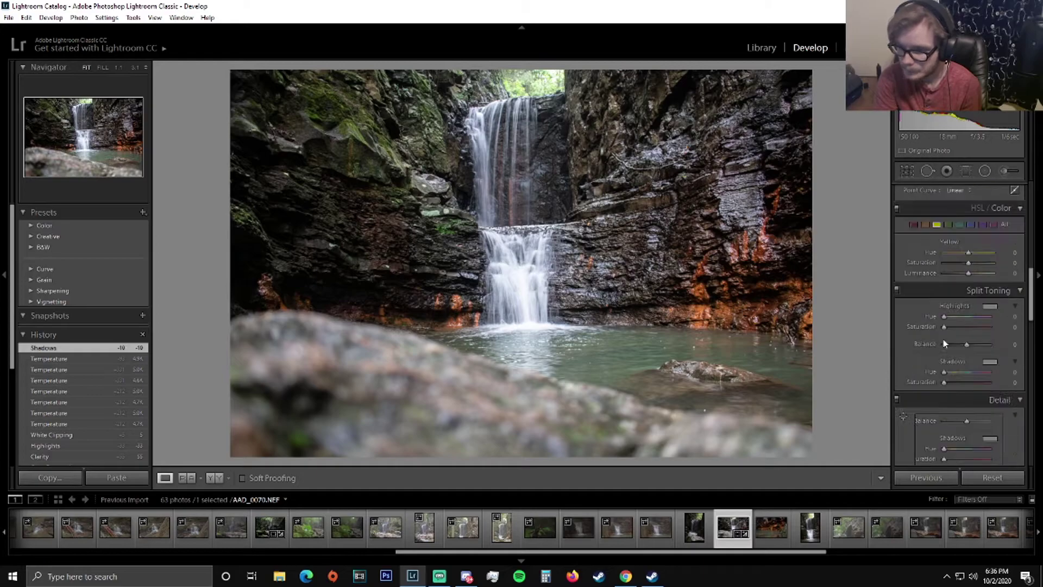
scroll(942, 338, "down", 2)
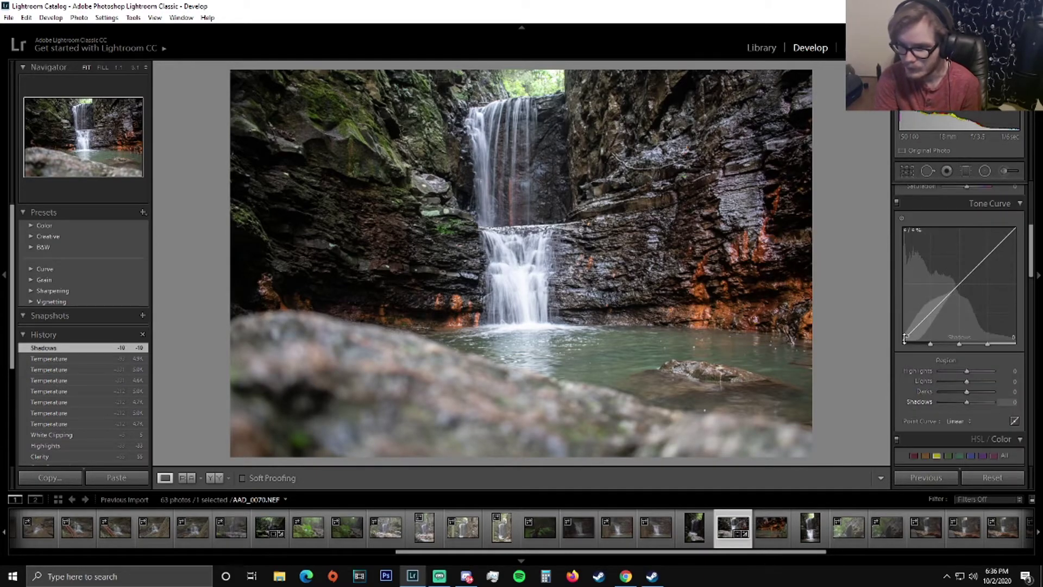
left_click_drag(904, 339, 903, 340)
left_click(897, 204)
Look through the HSL/Color, Split Toning, Detail, Lens Corrections and Effects settings for further adjustments to the photo.
scroll(976, 322, "down", 8)
scroll(954, 318, "up", 4)
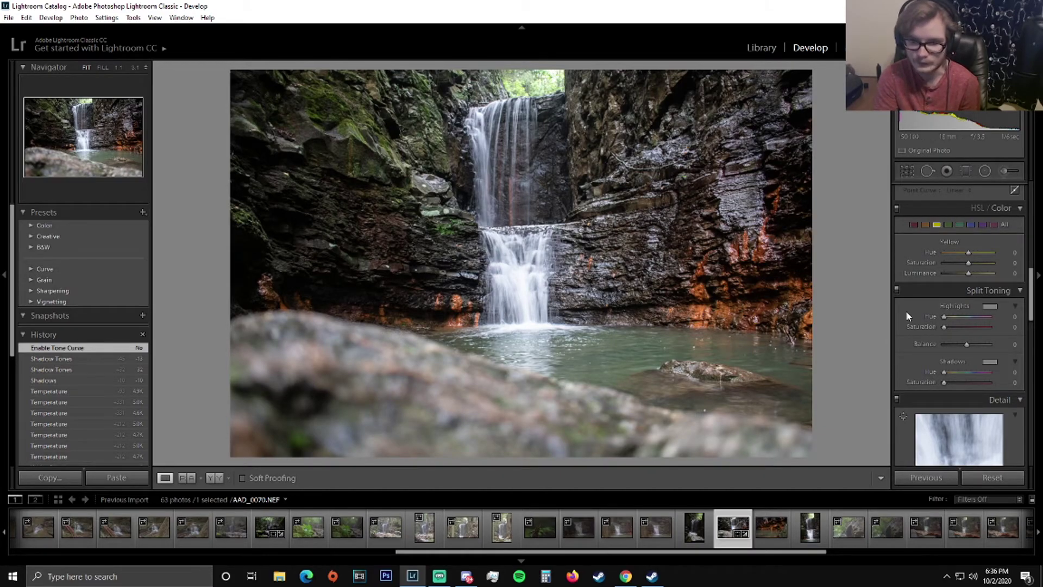
scroll(925, 318, "down", 4)
scroll(927, 321, "down", 10)
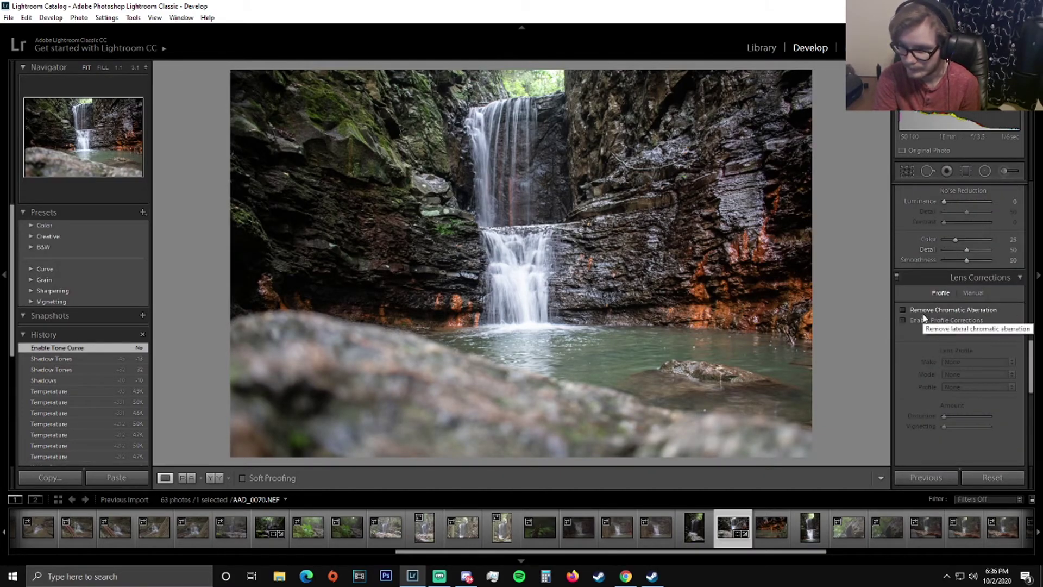
scroll(948, 334, "down", 2)
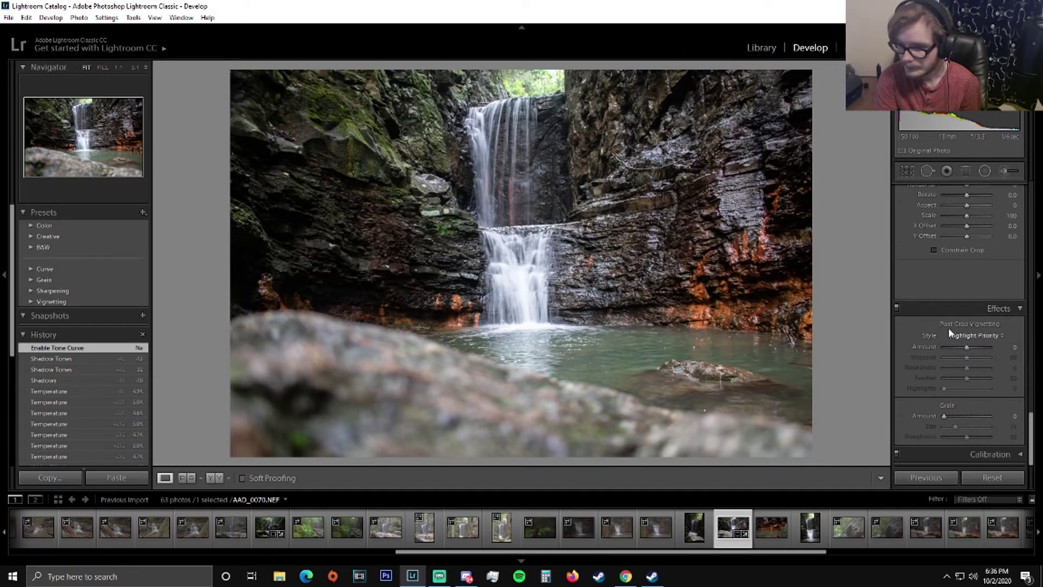
scroll(950, 338, "up", 5)
scroll(950, 338, "up", 5)
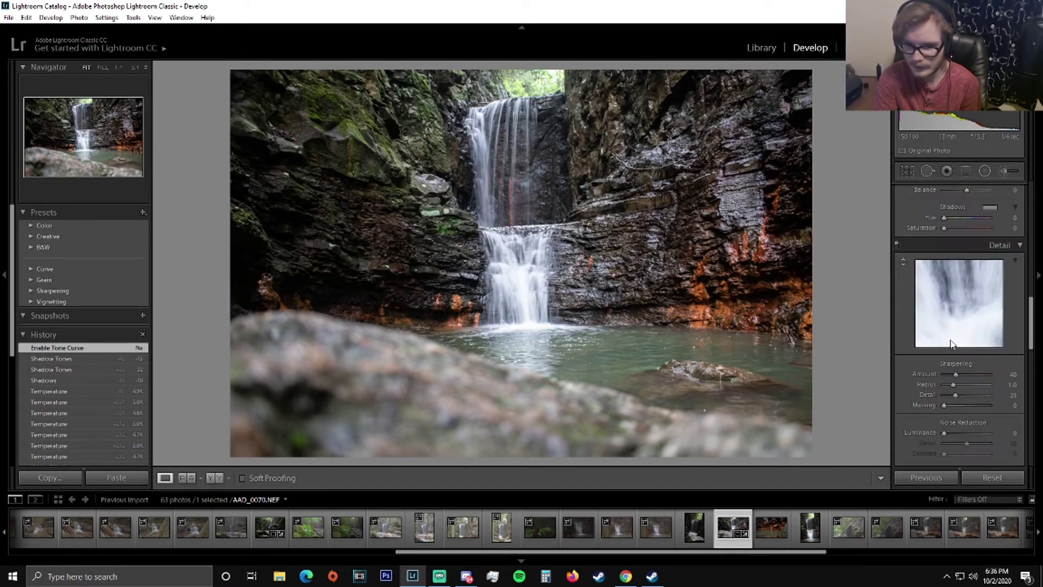
Inspect the dark orange-stained rocks beside the foreground boulder and the lower waterfall's water detail at 1:1.
left_click(314, 288)
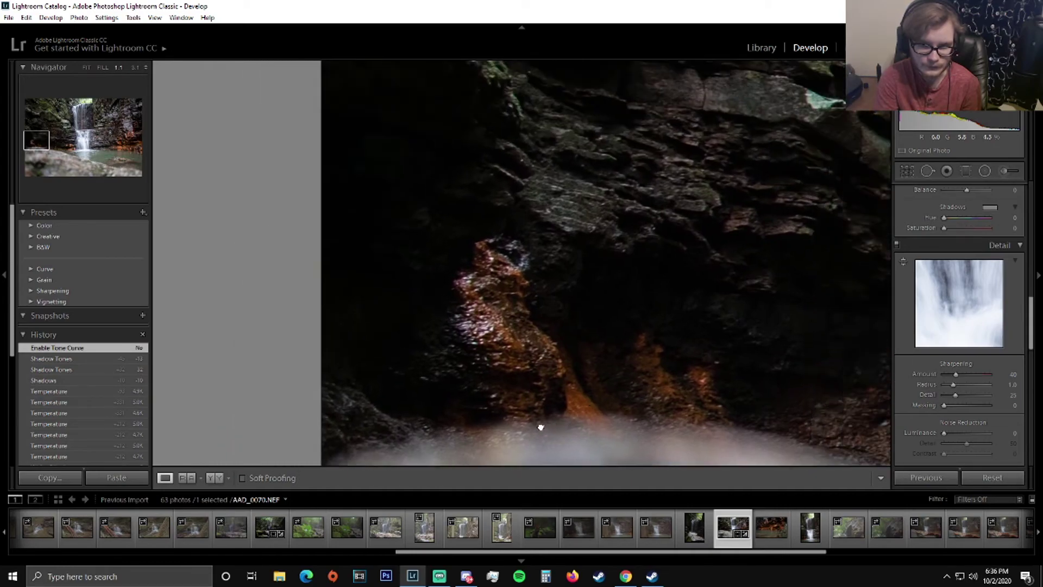
left_click_drag(541, 427, 573, 206)
left_click(573, 206)
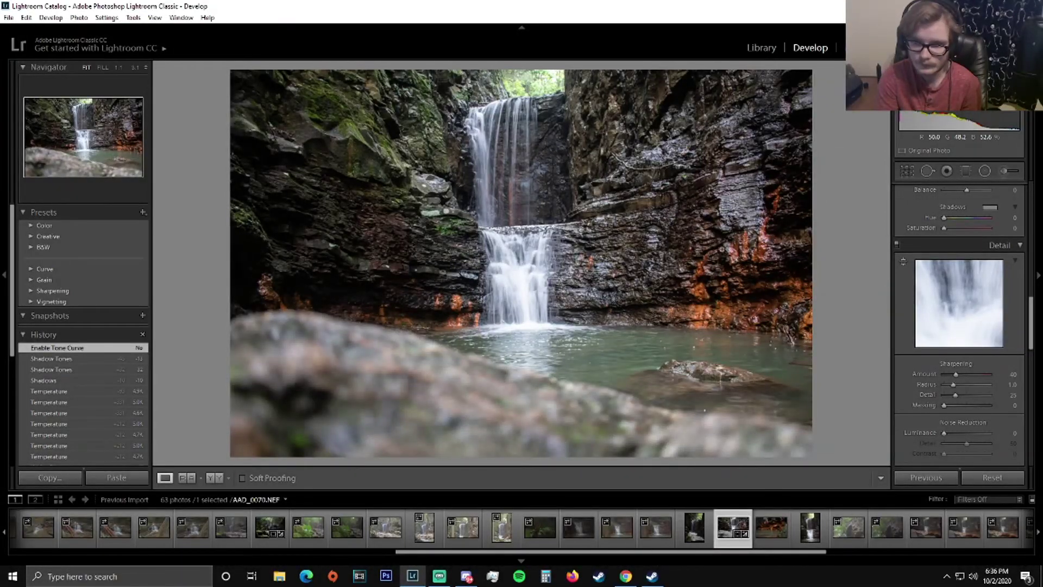
scroll(949, 338, "down", 3)
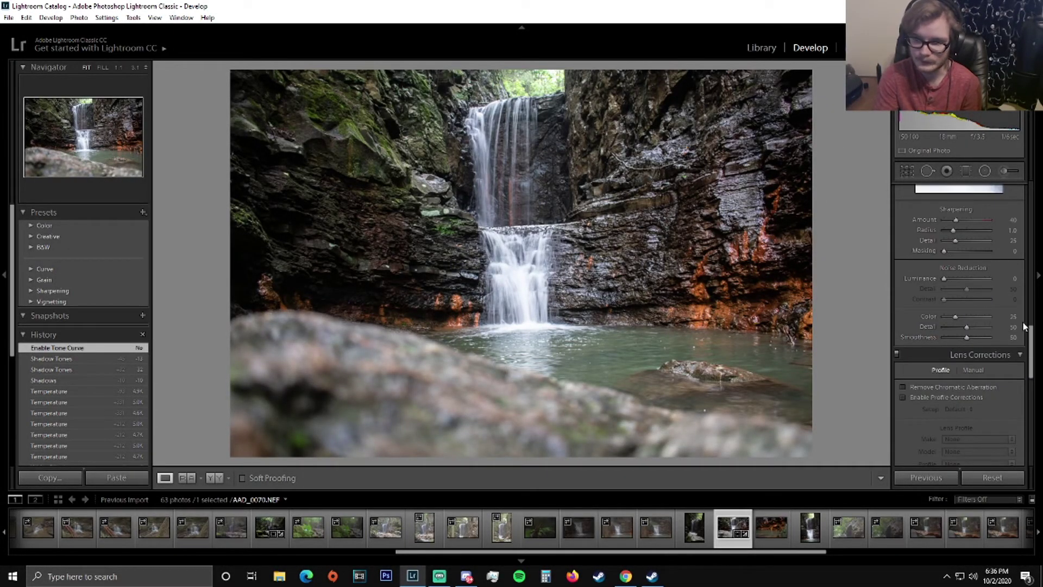
scroll(992, 344, "up", 5)
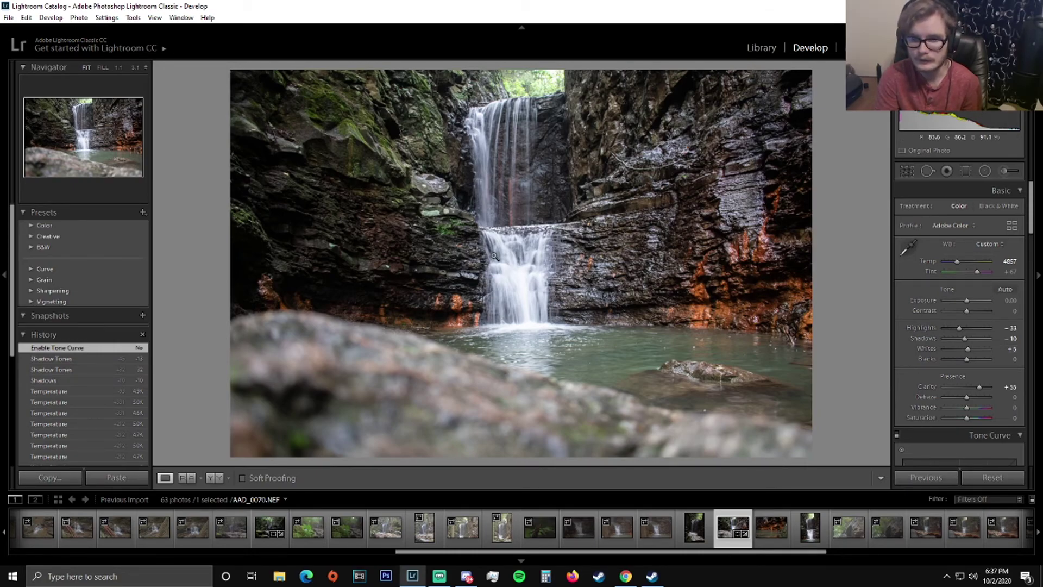
left_click(523, 265)
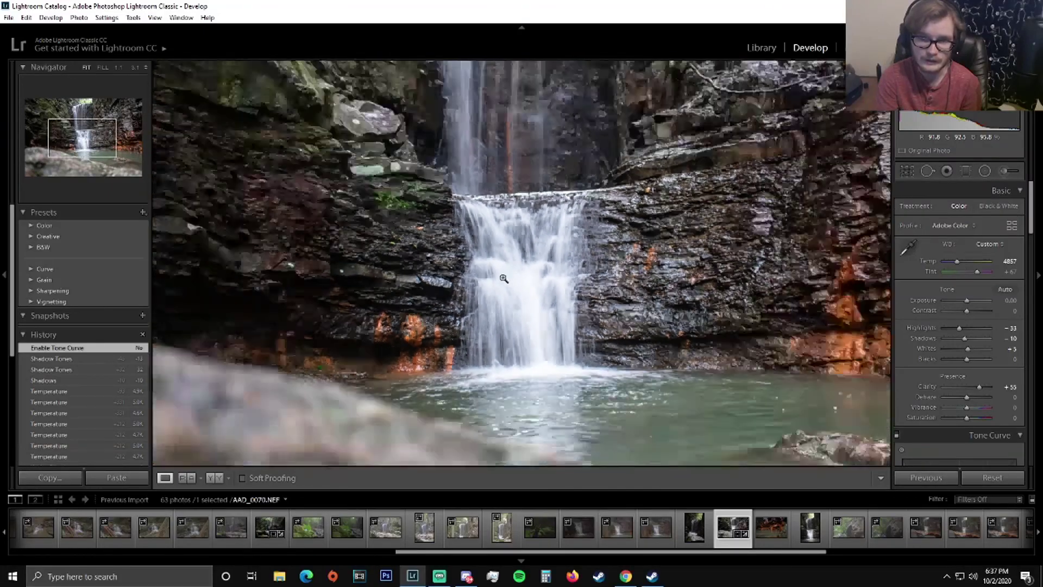
left_click(503, 278)
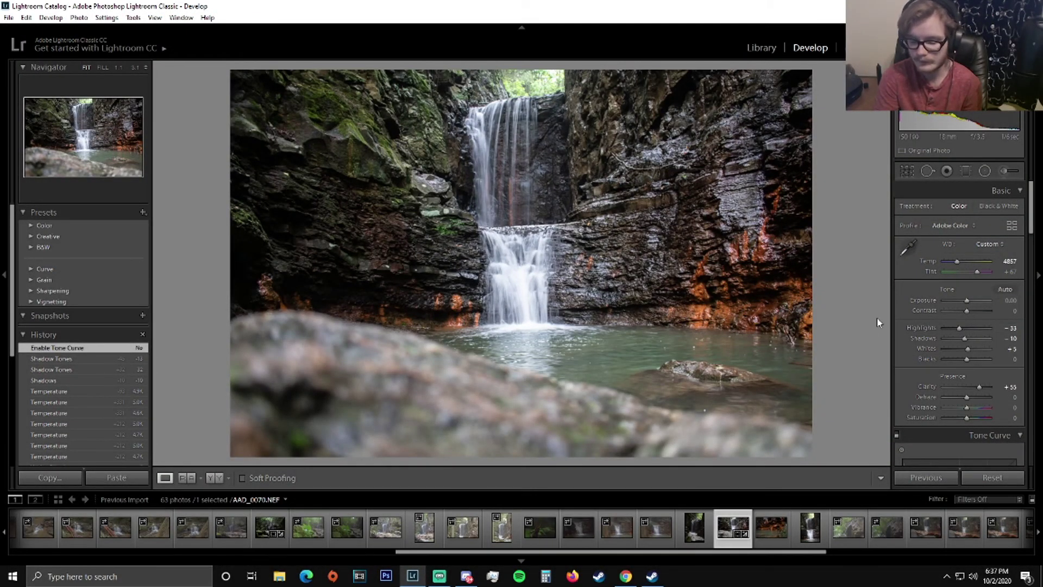
left_click(505, 272)
mouse_move(501, 267)
left_mouse_down()
mouse_move(559, 343)
mouse_move(484, 280)
mouse_move(522, 415)
mouse_move(475, 240)
mouse_move(501, 281)
left_mouse_up()
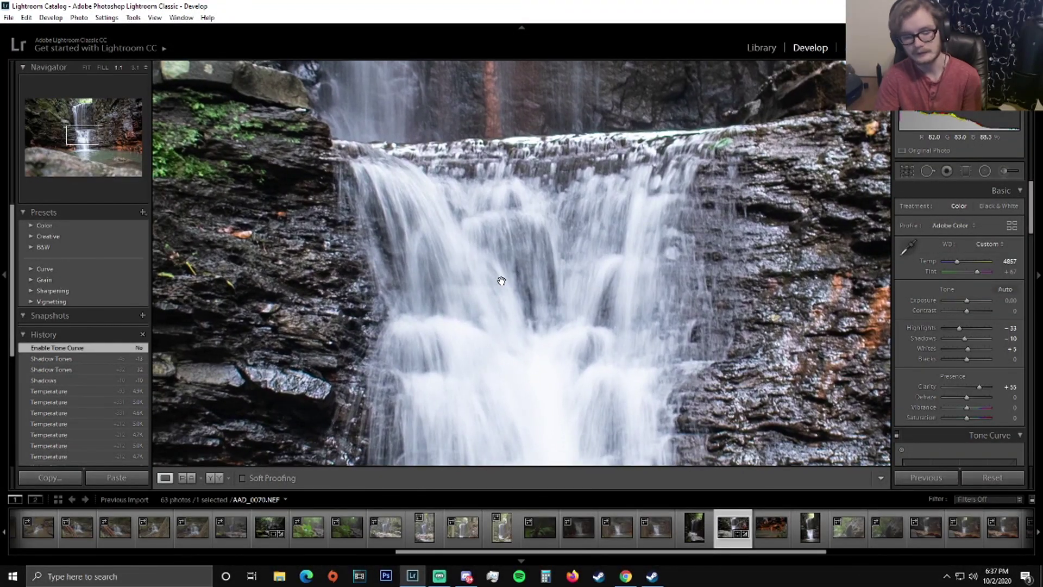